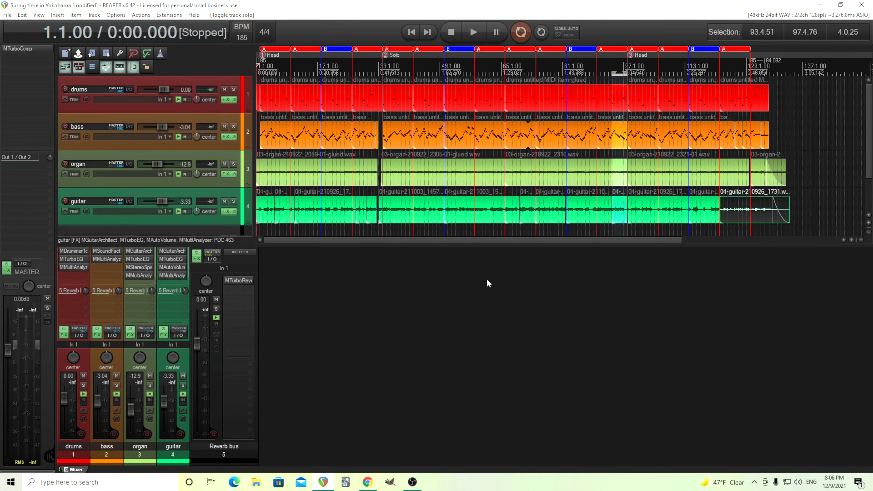
# Step: View the drums track's MDrummer1out instrument, and play the song from the start with the drums soloed
pyautogui.click(71, 252)
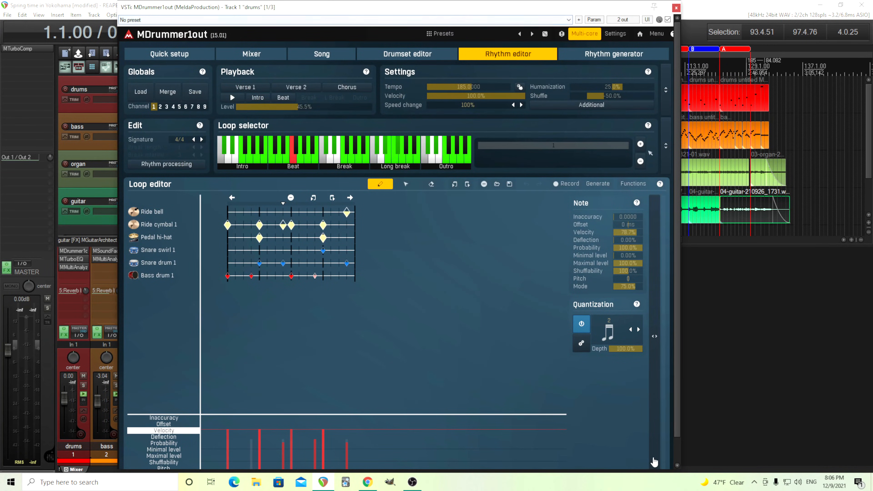
pyautogui.click(676, 8)
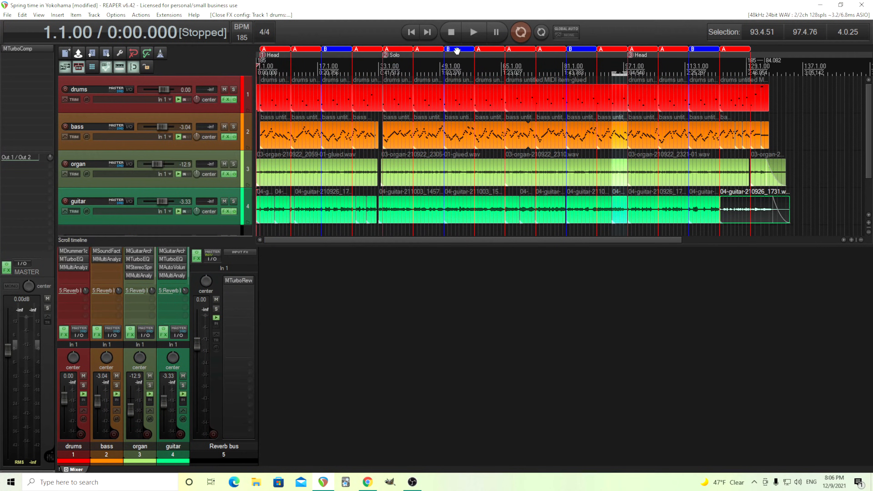
pyautogui.click(474, 31)
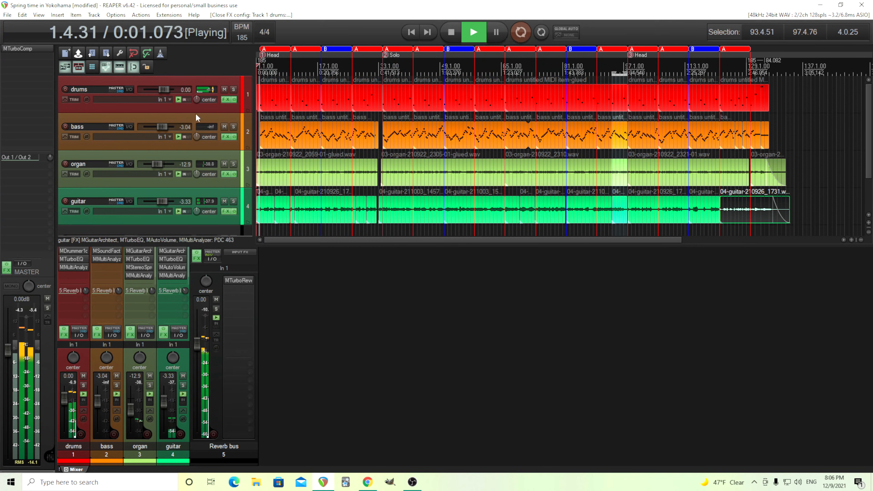
pyautogui.click(234, 90)
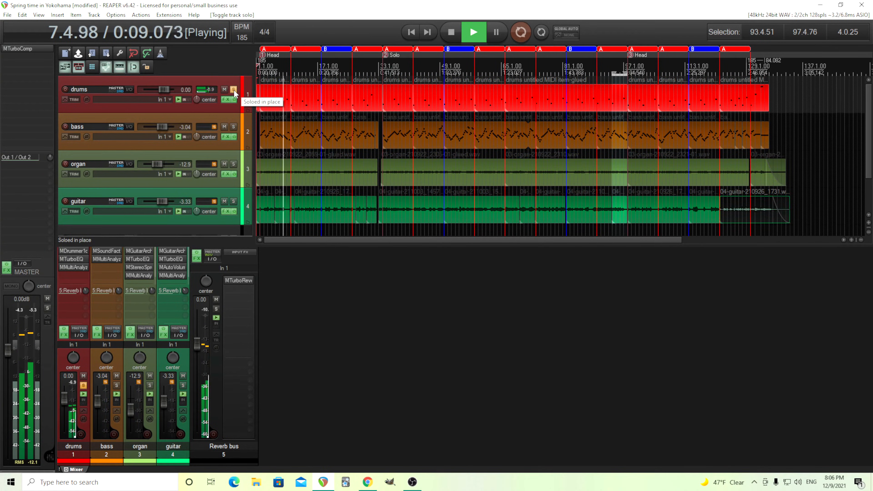
pyautogui.click(449, 33)
# Step: Examine the drums' beat and break loops in MDrummer1out's rhythm editor, along with its rhythm generator
pyautogui.click(82, 251)
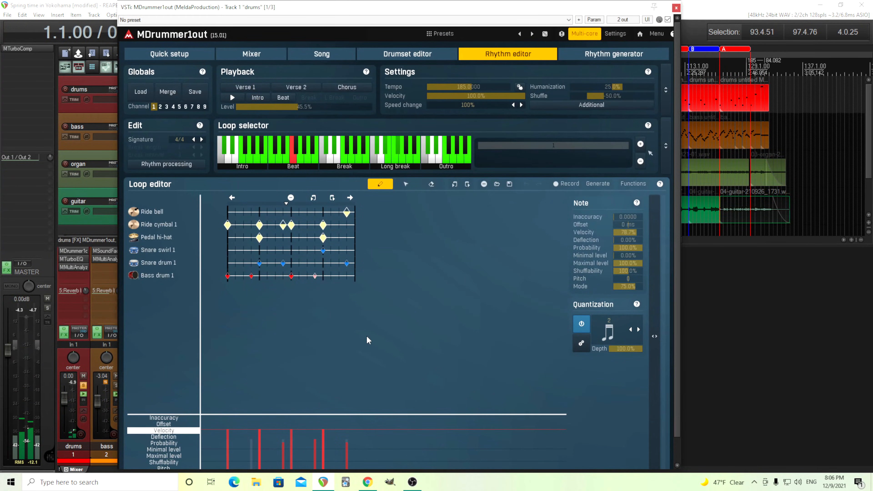
pyautogui.click(581, 59)
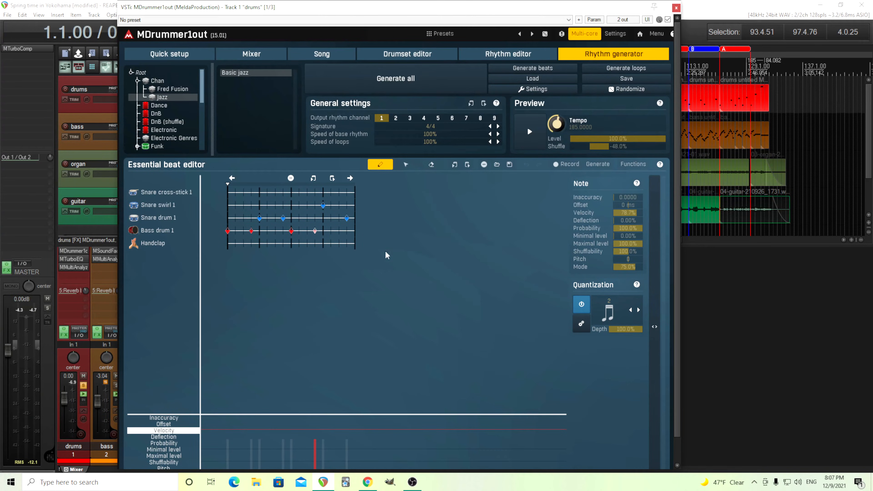
pyautogui.click(468, 58)
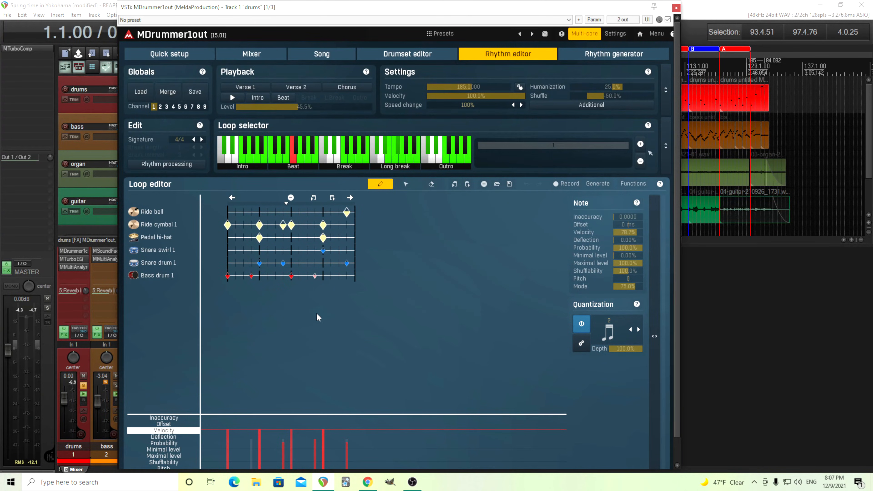
pyautogui.click(348, 165)
pyautogui.click(355, 163)
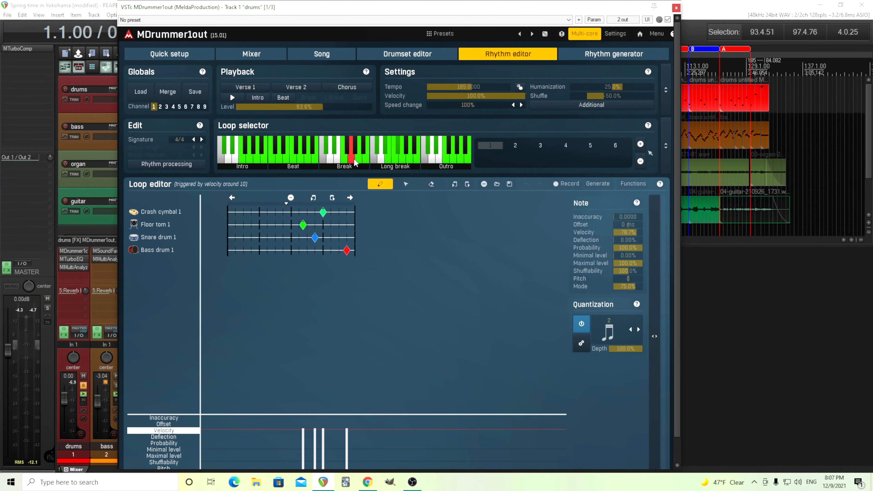
pyautogui.click(366, 159)
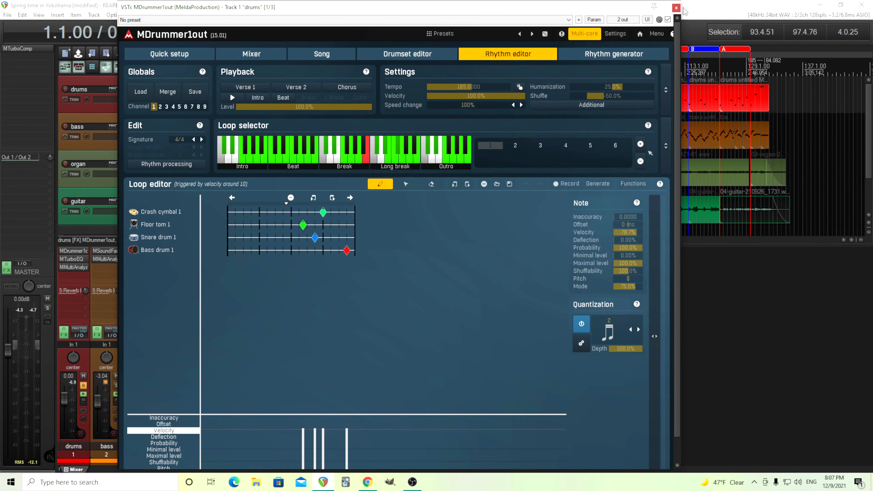
pyautogui.click(676, 8)
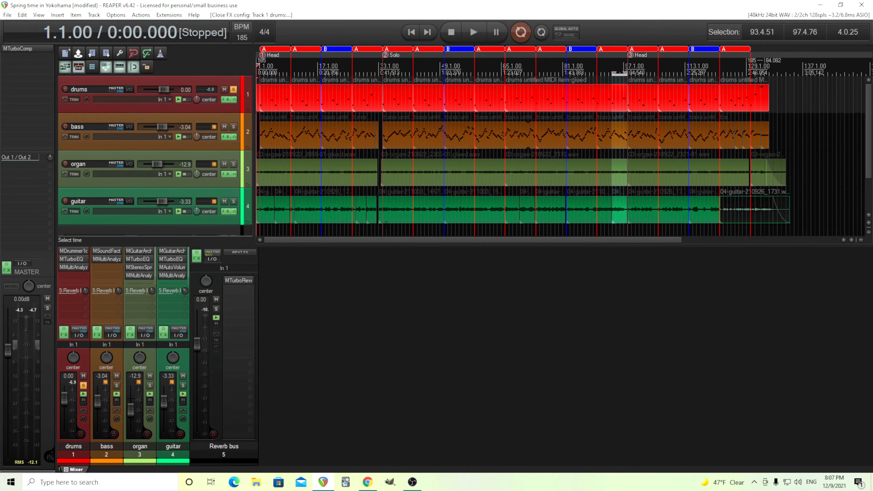
# Step: Play the soloed drums and compare the sound with the drums' MTurboEQ bypassed and active
pyautogui.click(71, 259)
pyautogui.moveTo(454, 83); pyautogui.dragTo(521, 117)
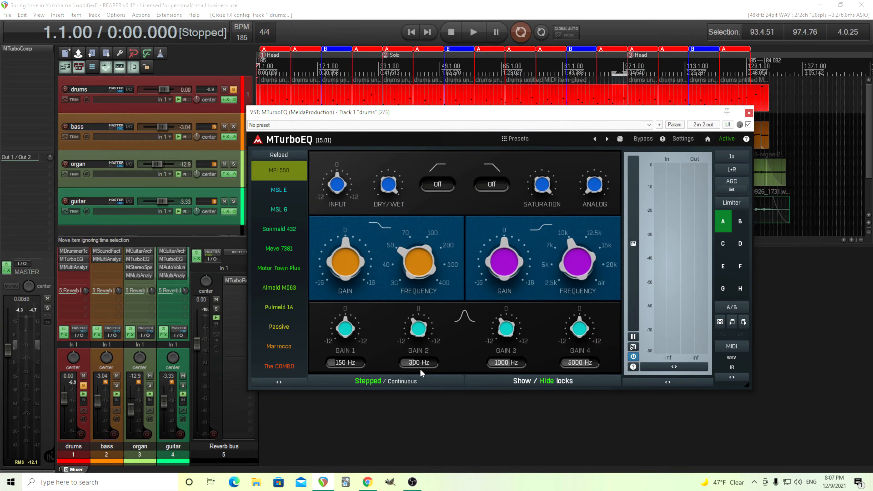
pyautogui.click(416, 325)
pyautogui.click(473, 31)
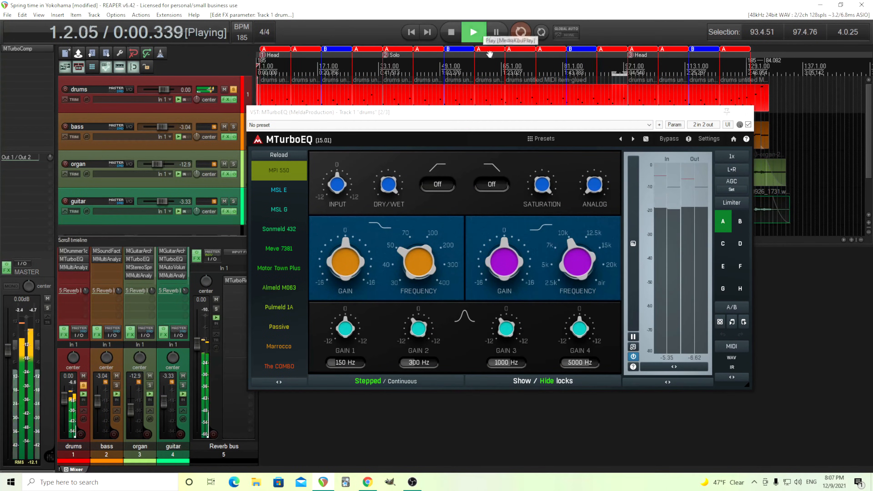
pyautogui.click(668, 139)
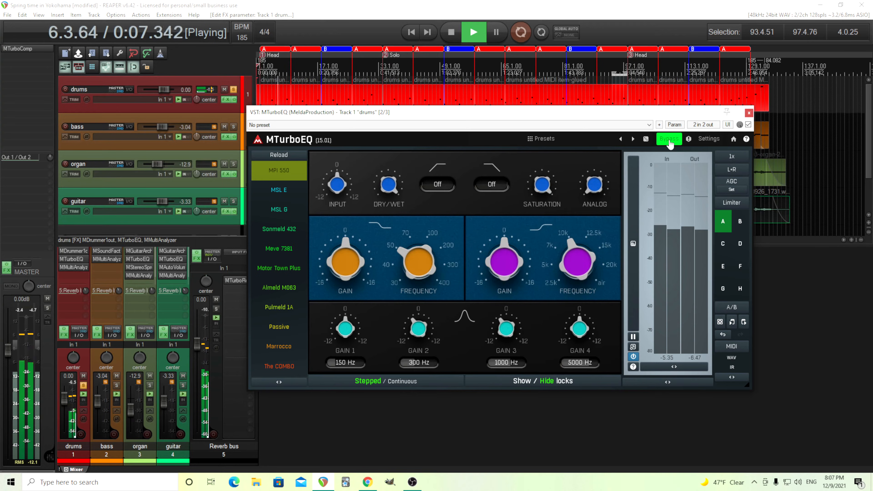
pyautogui.click(669, 139)
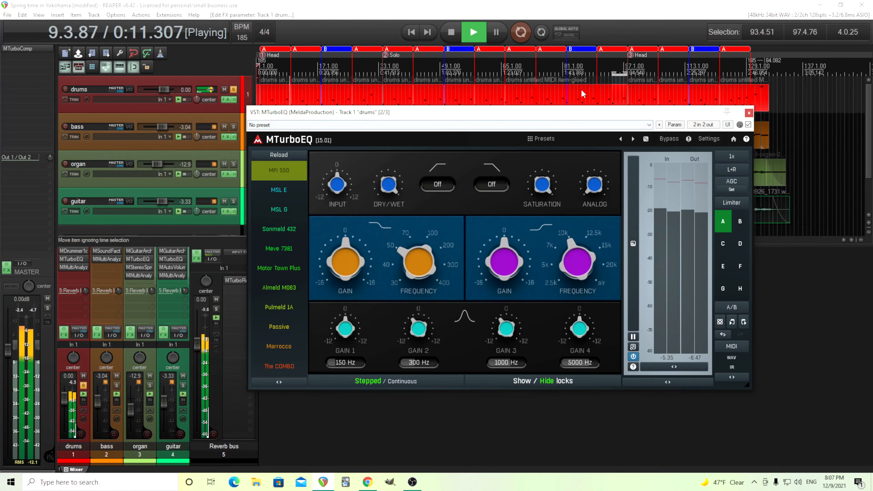
pyautogui.click(443, 34)
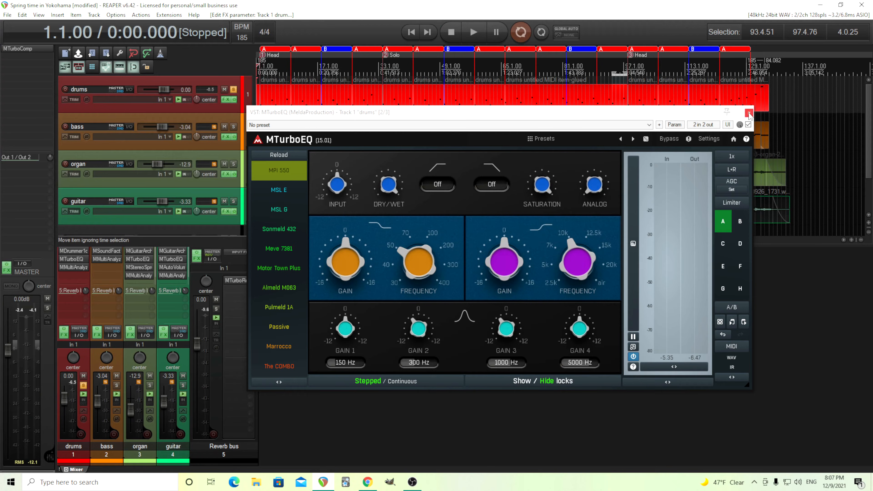
pyautogui.click(749, 113)
# Step: Unsolo the drums track and show the spectrum view and track list in its MMultiAnalyzer
pyautogui.click(83, 385)
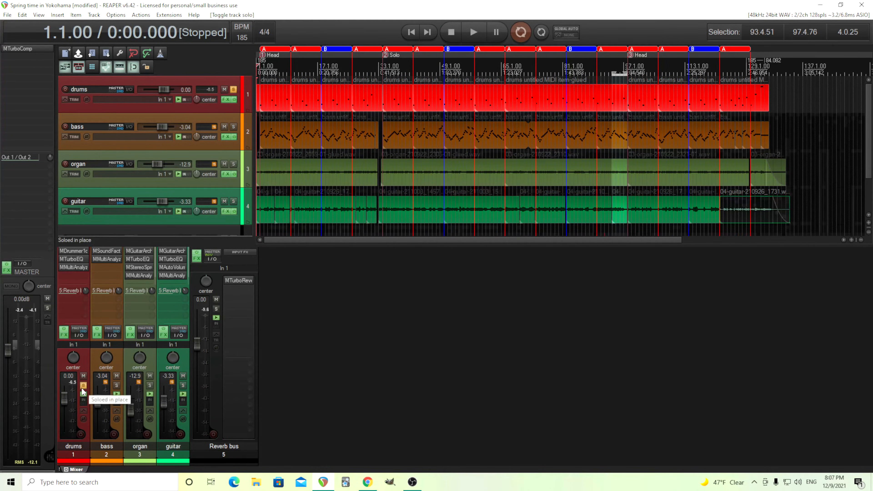
pyautogui.click(83, 385)
pyautogui.click(75, 267)
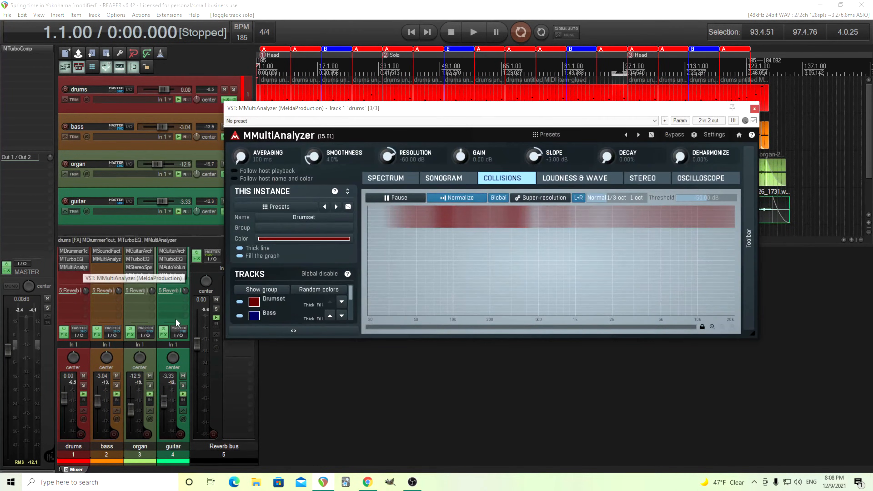
pyautogui.moveTo(502, 108); pyautogui.dragTo(499, 147)
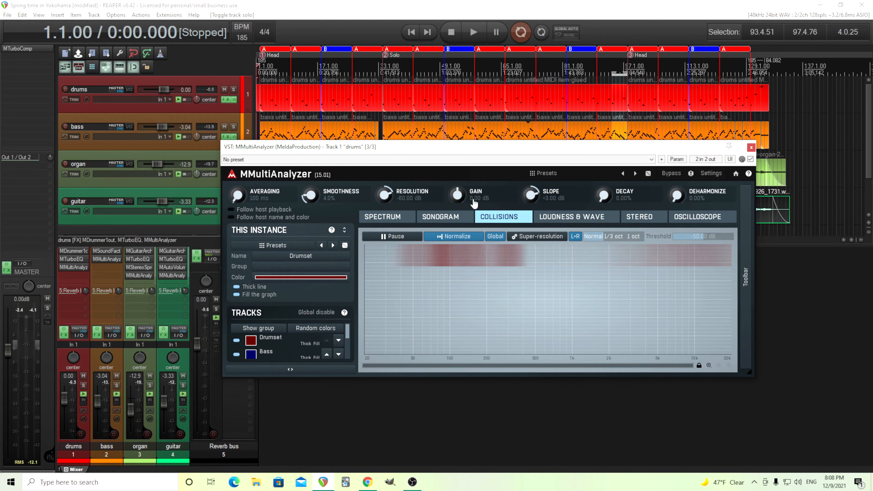
pyautogui.click(382, 216)
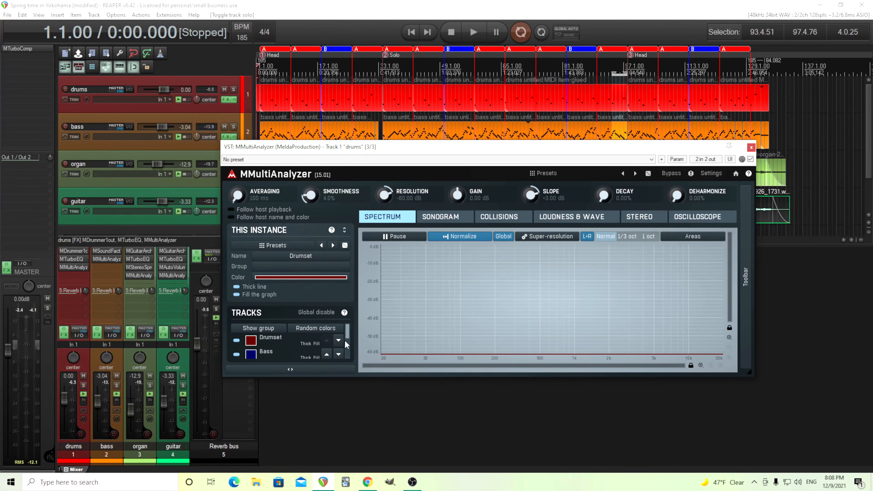
pyautogui.scroll(-2, 345, 335)
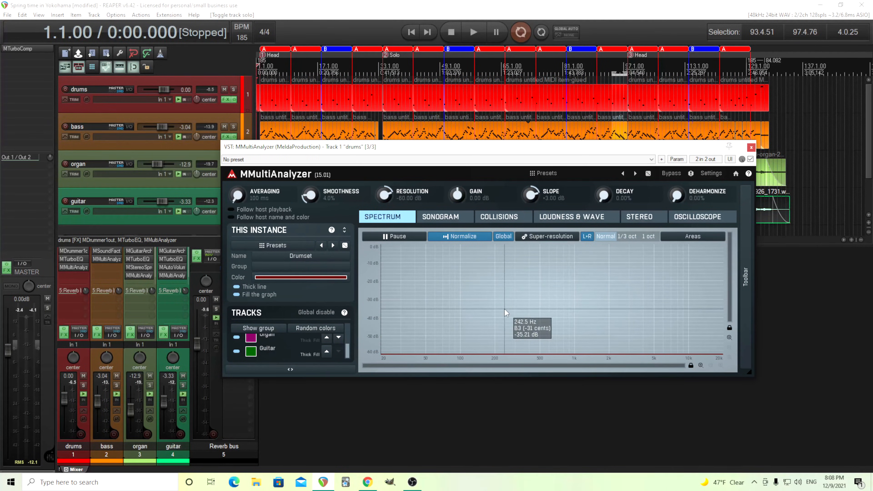
# Step: Play the full mix and compare all tracks in the analyzer's spectrum, sonogram and collisions views
pyautogui.click(477, 34)
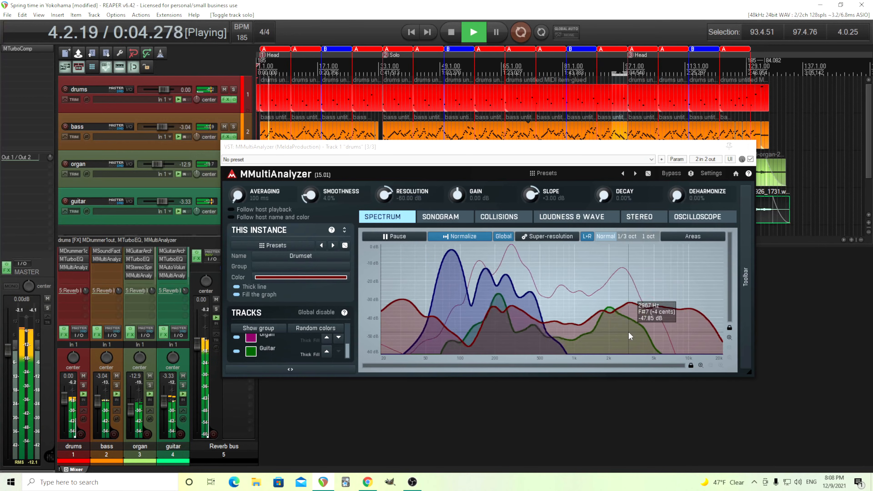
pyautogui.click(441, 217)
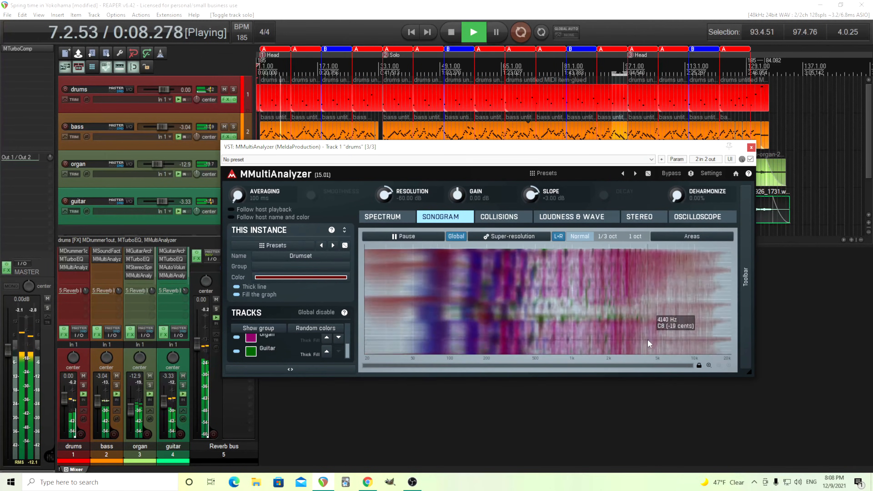
pyautogui.click(490, 220)
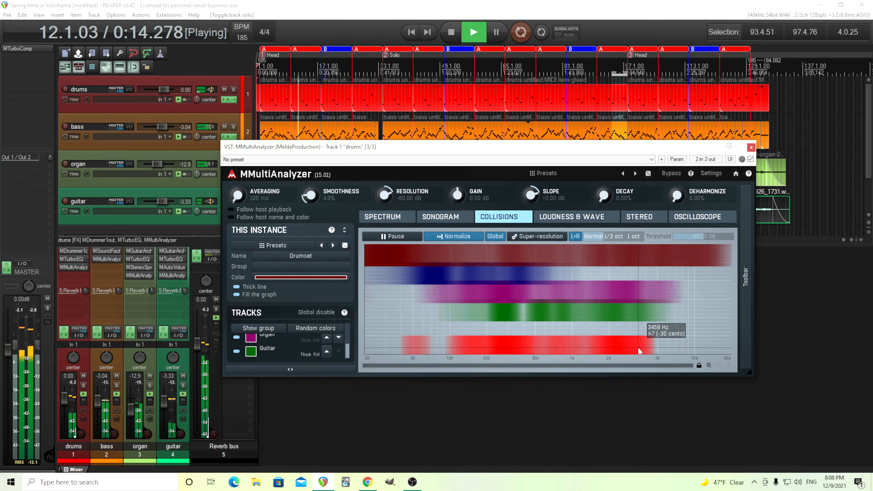
pyautogui.press('space')
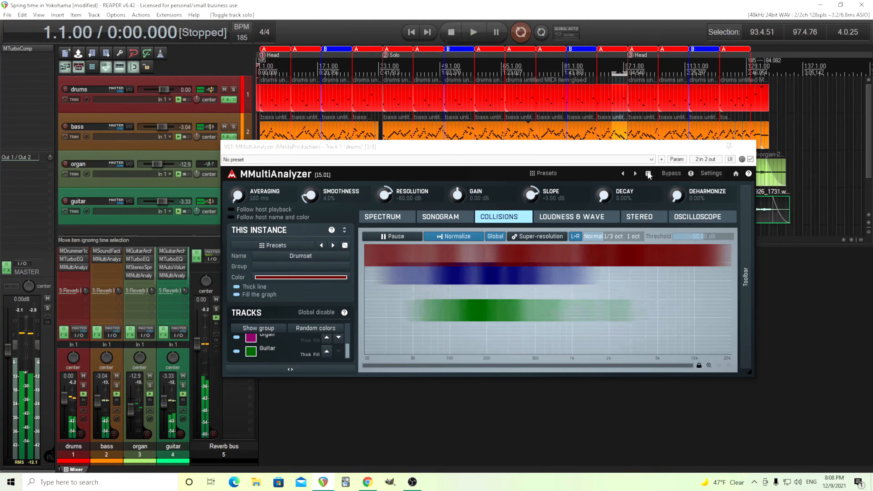
pyautogui.click(750, 147)
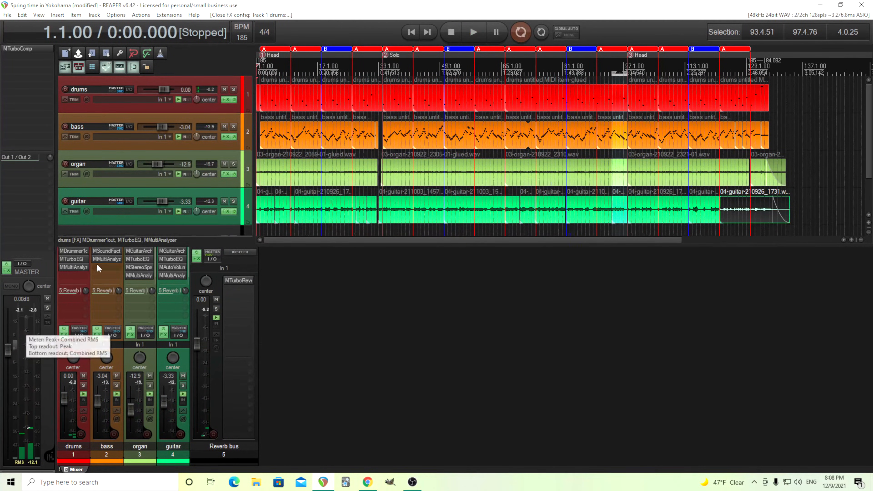
# Step: Solo the bass track and examine its MSoundFactory Acoustic Bass instrument, including the generator editor and the effects
pyautogui.click(117, 385)
pyautogui.click(107, 251)
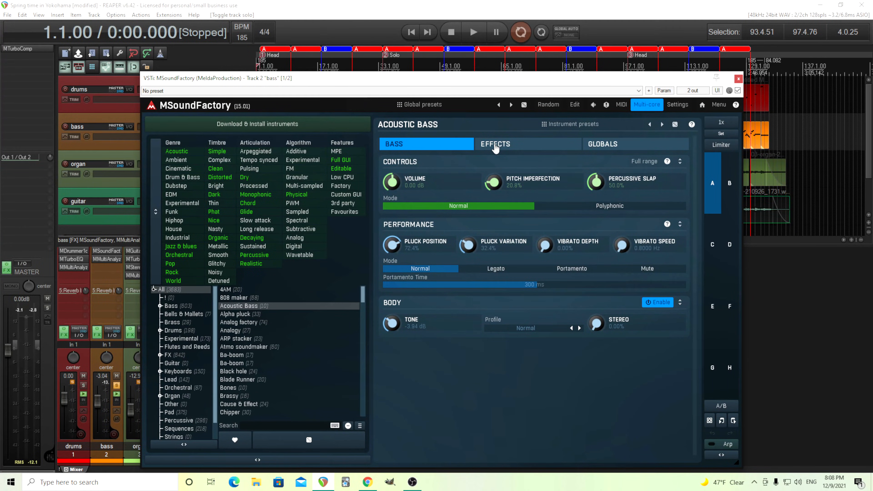
pyautogui.click(574, 105)
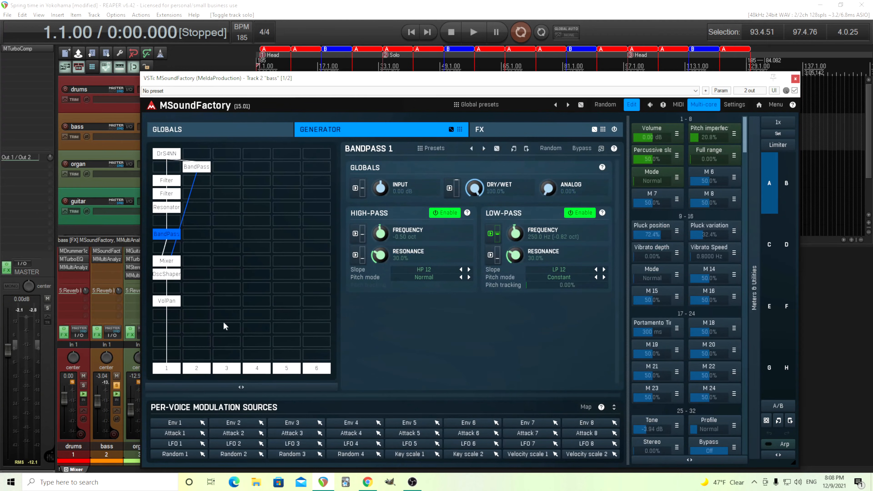
pyautogui.click(635, 108)
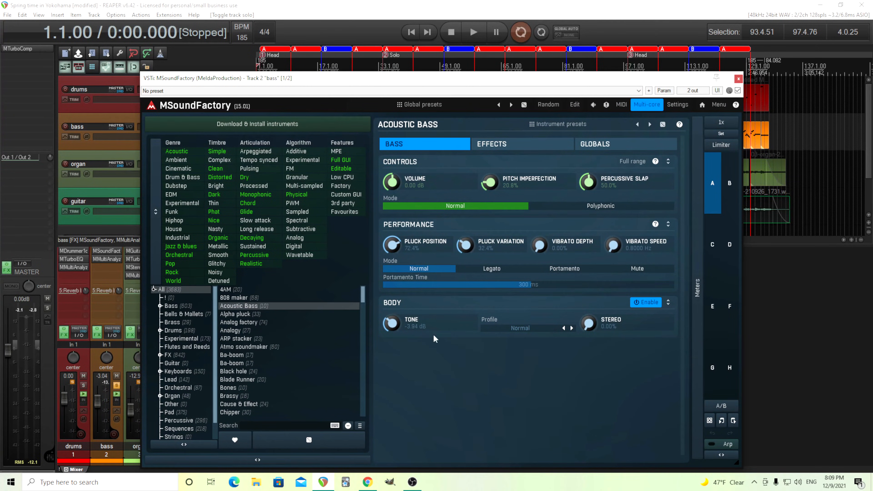
pyautogui.click(519, 146)
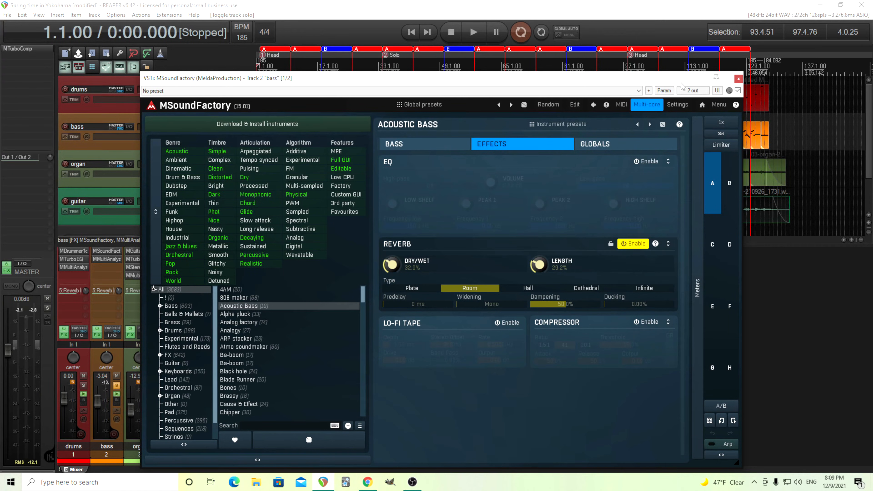
pyautogui.click(414, 144)
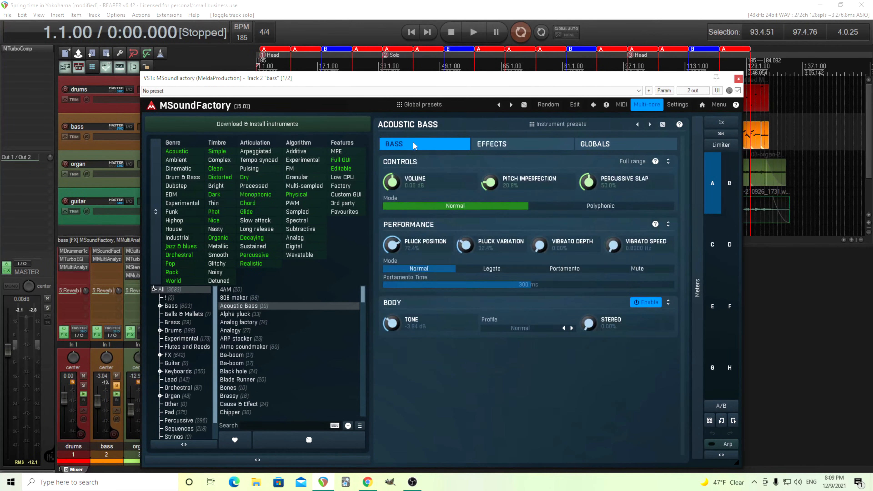
pyautogui.click(738, 81)
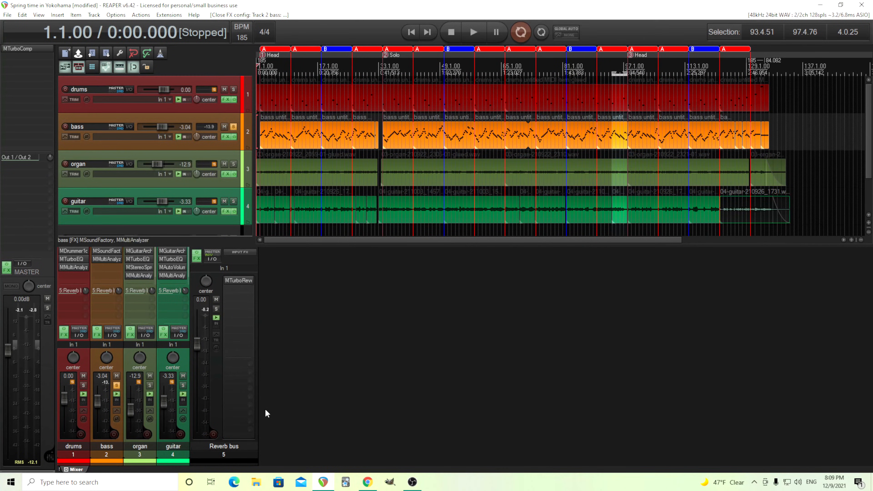
# Step: Play the song from the start, comparing the soloed bass with the full mix
pyautogui.click(476, 35)
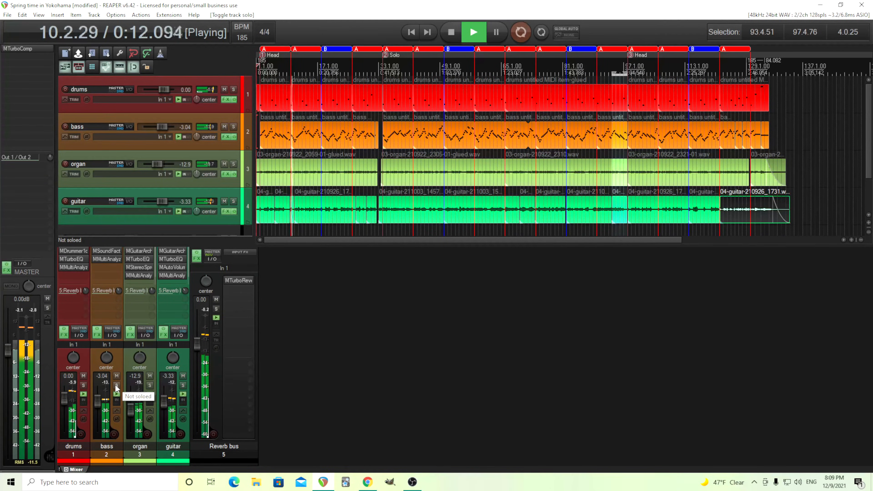
pyautogui.click(452, 38)
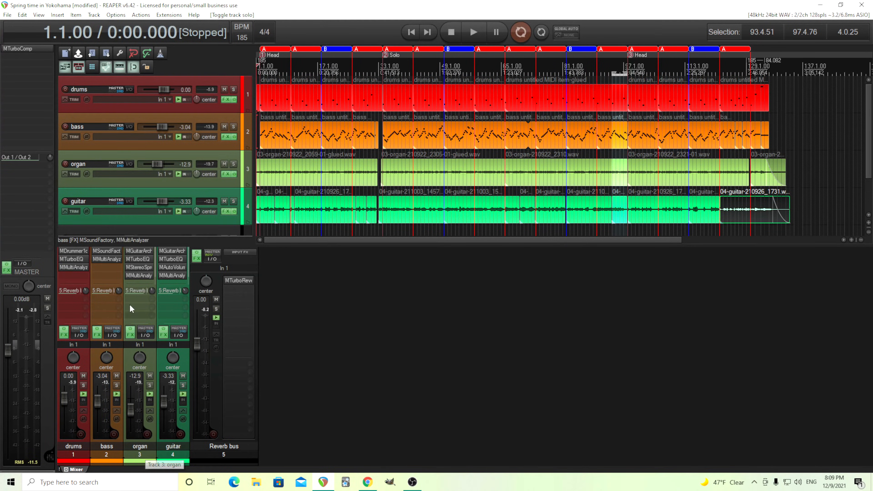
# Step: Examine the Amp, TurboComp and Rotary modules in the organ track's MGuitarArchitect, and close the plugin
pyautogui.click(138, 250)
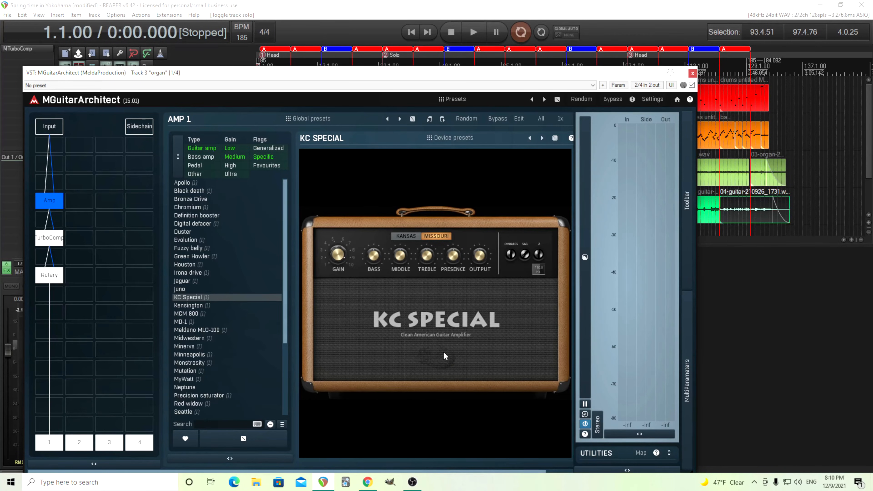
pyautogui.click(52, 237)
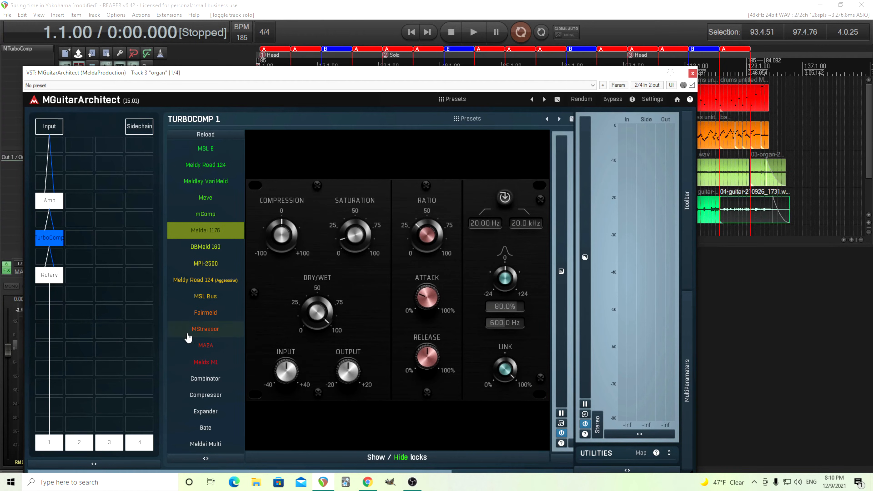
pyautogui.click(50, 275)
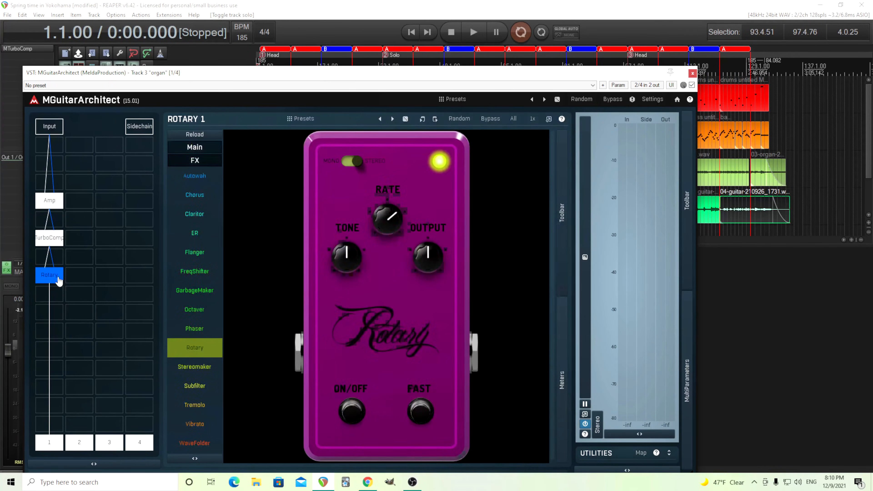
pyautogui.click(692, 73)
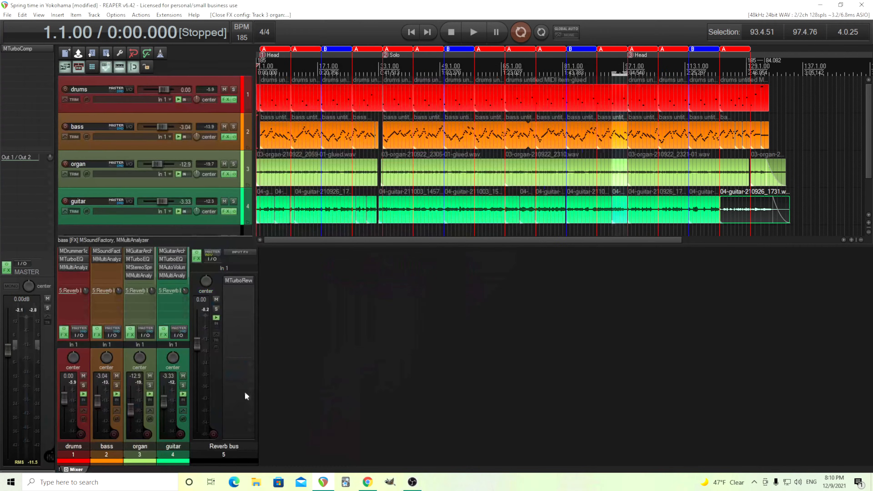
# Step: Solo the organ track and play it with its MGuitarArchitect open on the Rotary pedal
pyautogui.click(149, 385)
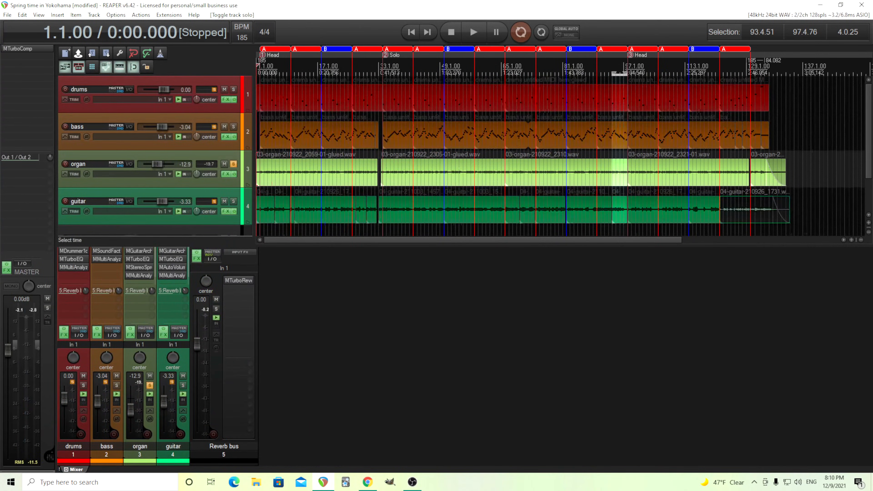
pyautogui.click(473, 32)
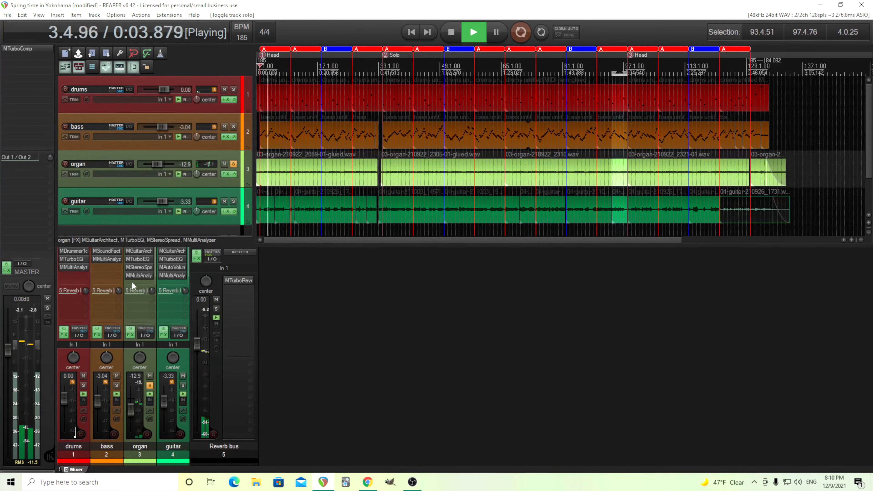
pyautogui.click(139, 251)
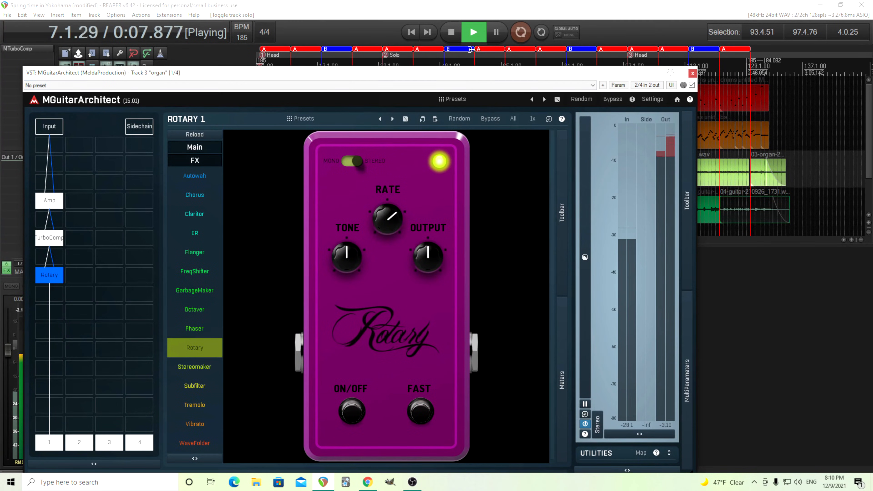
pyautogui.click(451, 32)
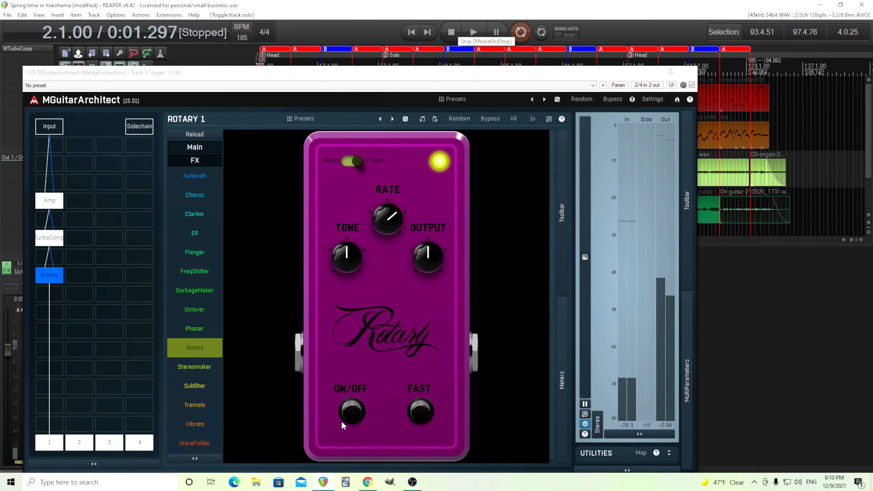
# Step: Switch off the Rotary pedal and play the soloed organ without it
pyautogui.click(357, 415)
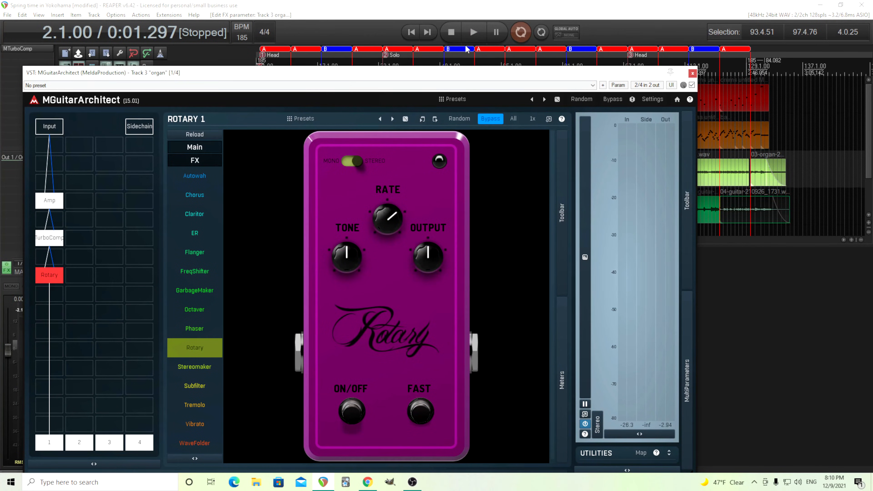
pyautogui.click(471, 34)
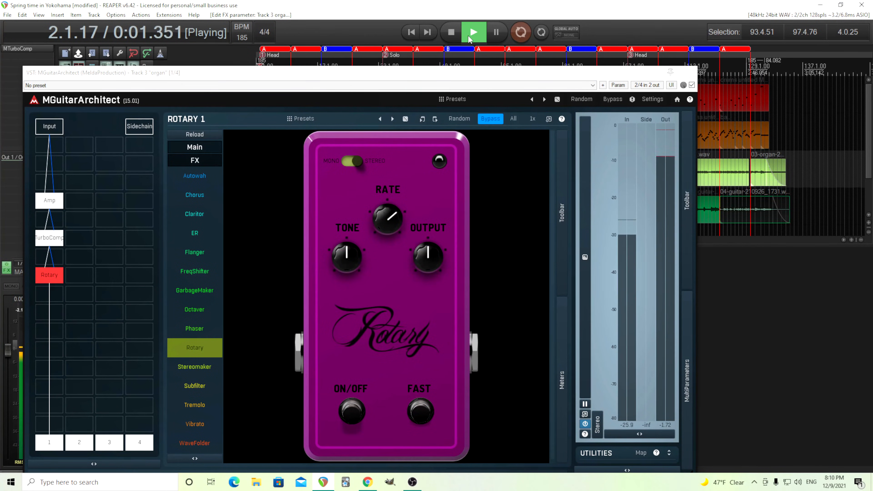
pyautogui.click(451, 36)
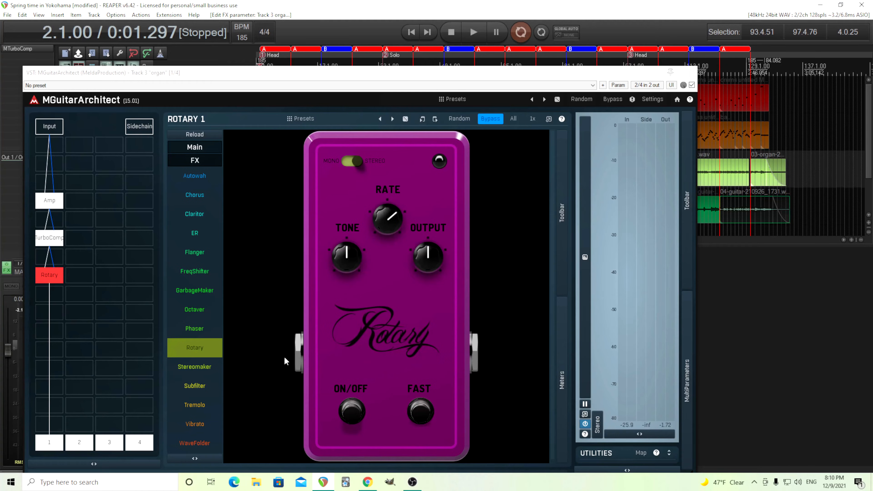
# Step: Switch the organ's Rotary pedal back on, play the organ again for comparison and close MGuitarArchitect
pyautogui.click(61, 203)
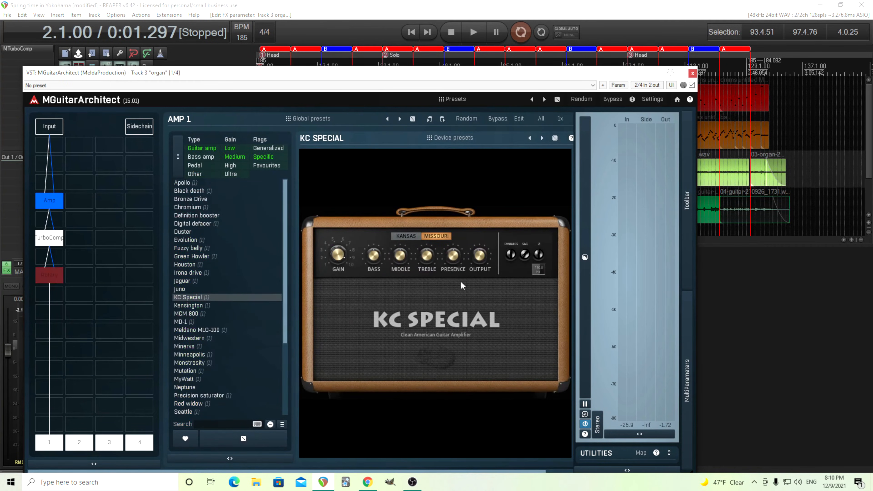
pyautogui.click(52, 277)
pyautogui.click(345, 409)
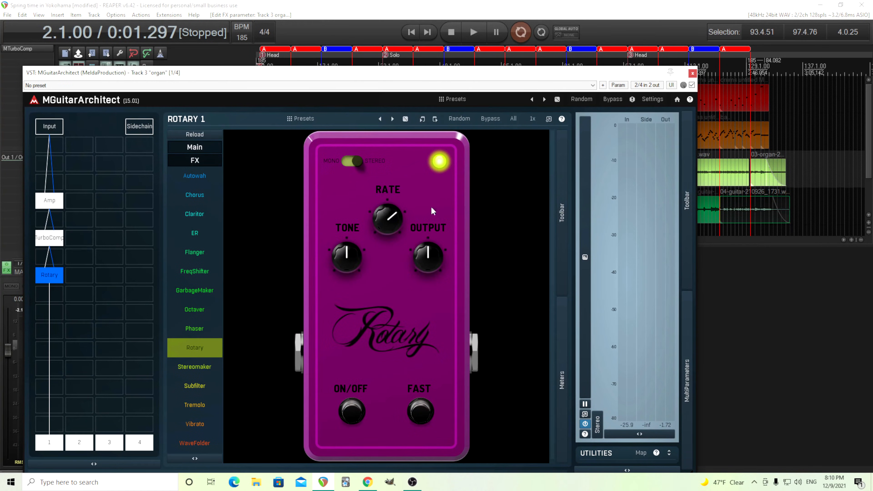
pyautogui.click(477, 29)
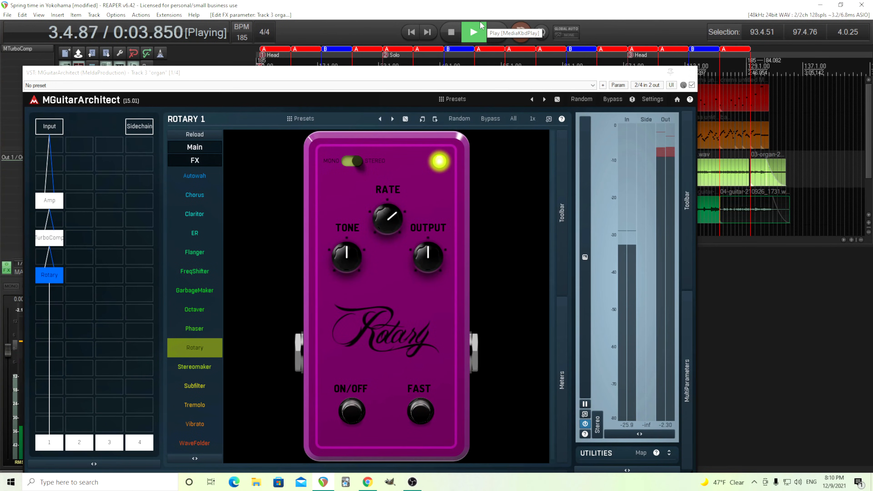
pyautogui.click(451, 32)
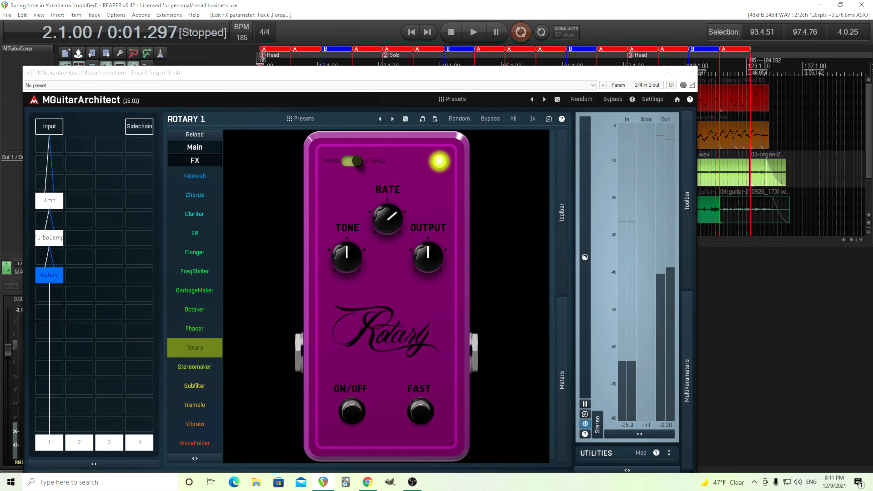
pyautogui.press('Escape')
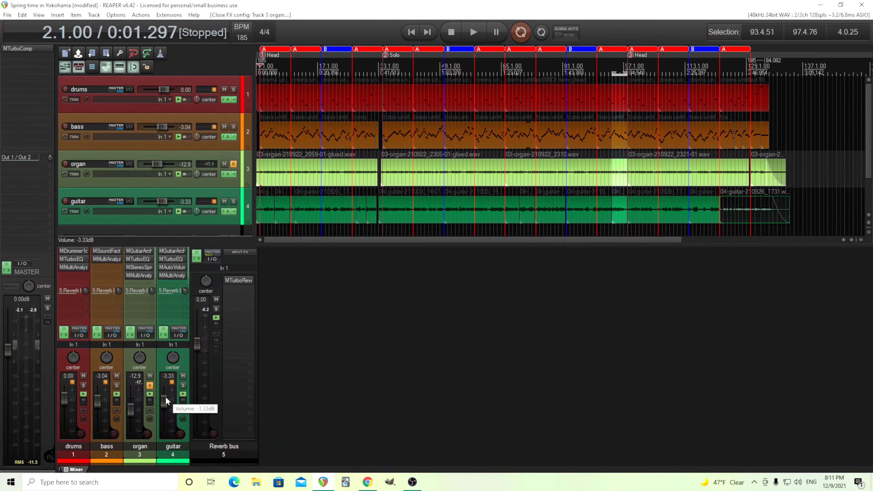
# Step: Show the organ's MTurboEQ and compare the soloed organ with the equalizer active and bypassed during playback
pyautogui.click(137, 259)
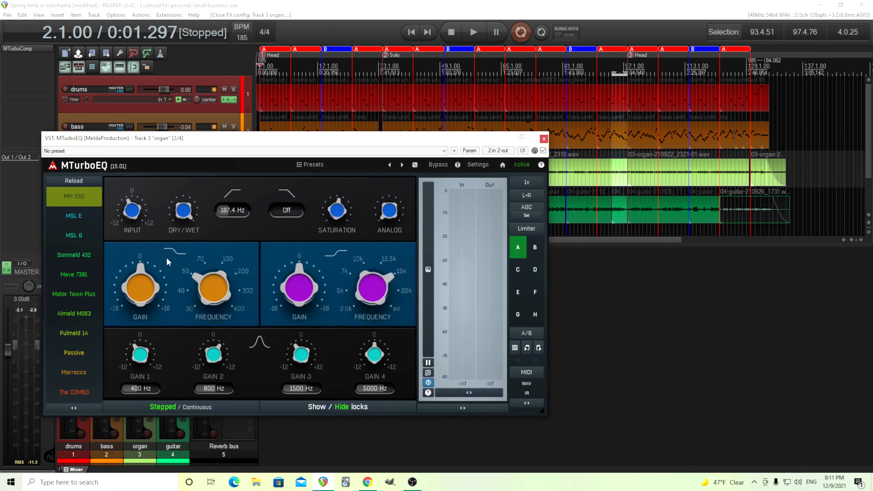
pyautogui.moveTo(245, 147); pyautogui.dragTo(423, 149)
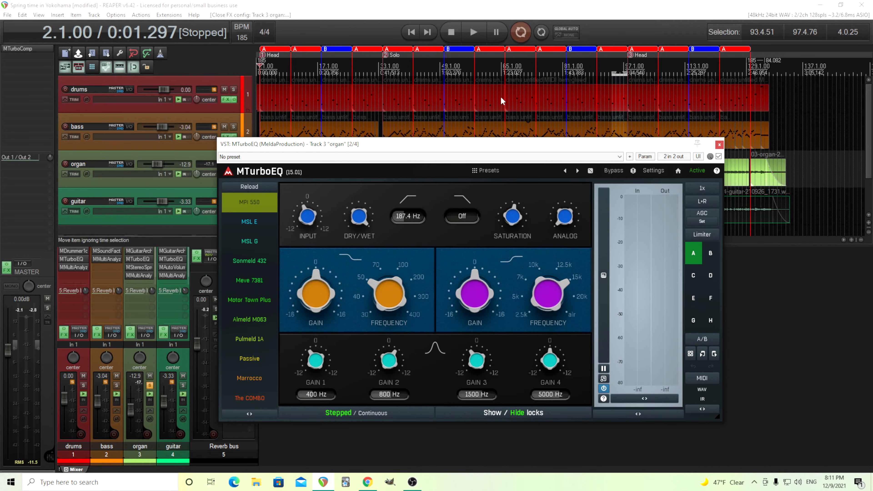
pyautogui.click(481, 33)
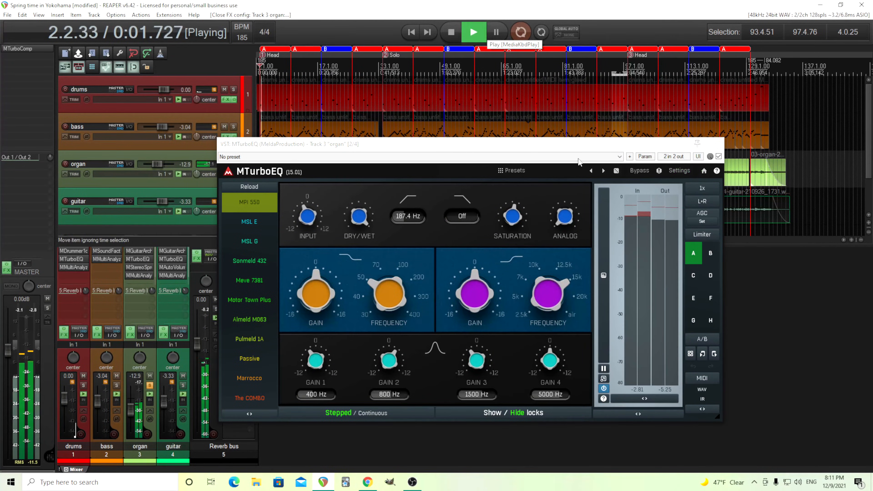
pyautogui.click(642, 174)
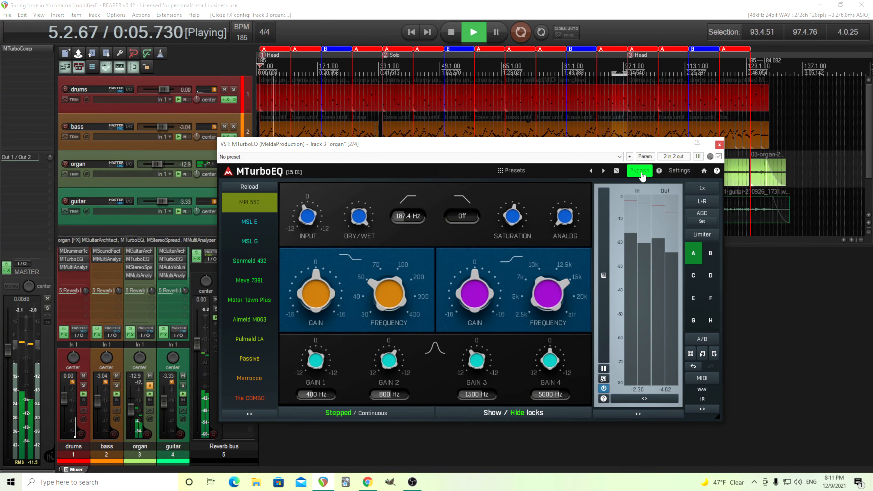
pyautogui.click(642, 175)
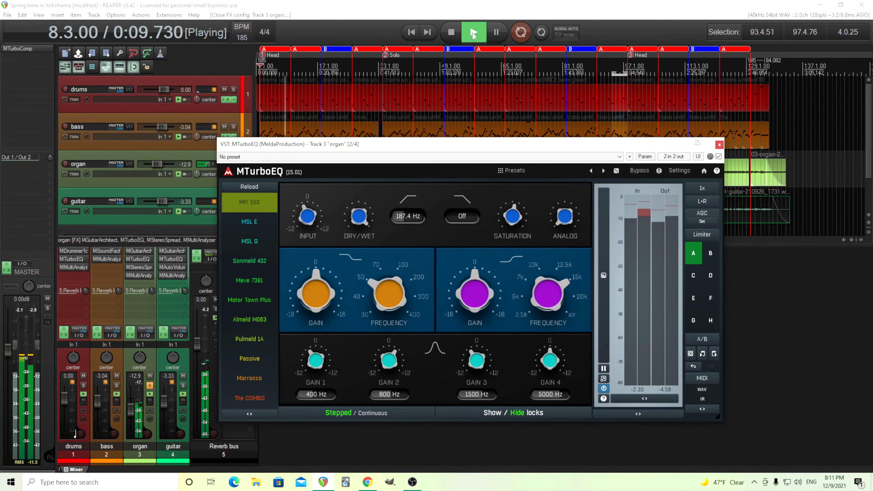
pyautogui.click(451, 32)
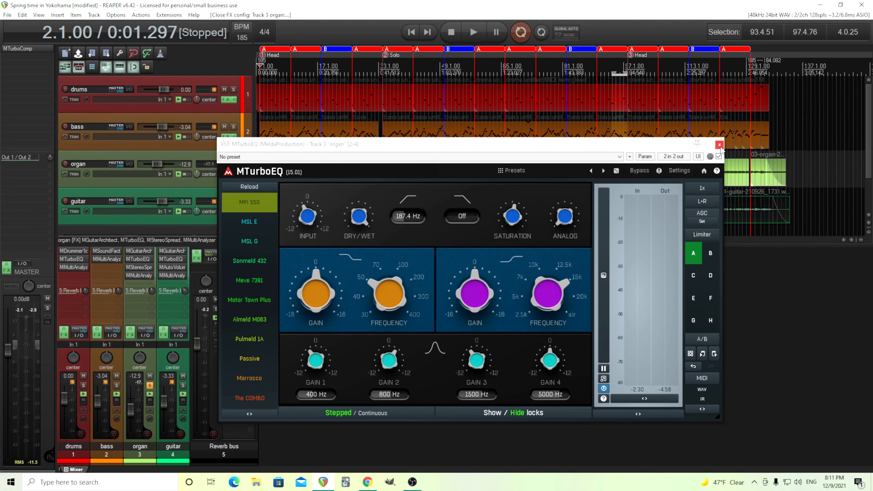
pyautogui.click(719, 145)
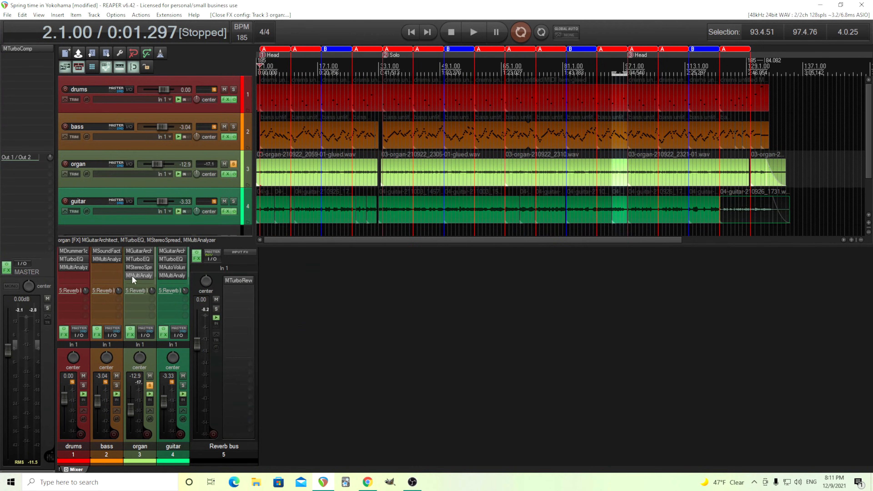
# Step: View the settings of the organ track's MStereoSpread and MMultiAnalyzer, closing each plugin window
pyautogui.click(138, 267)
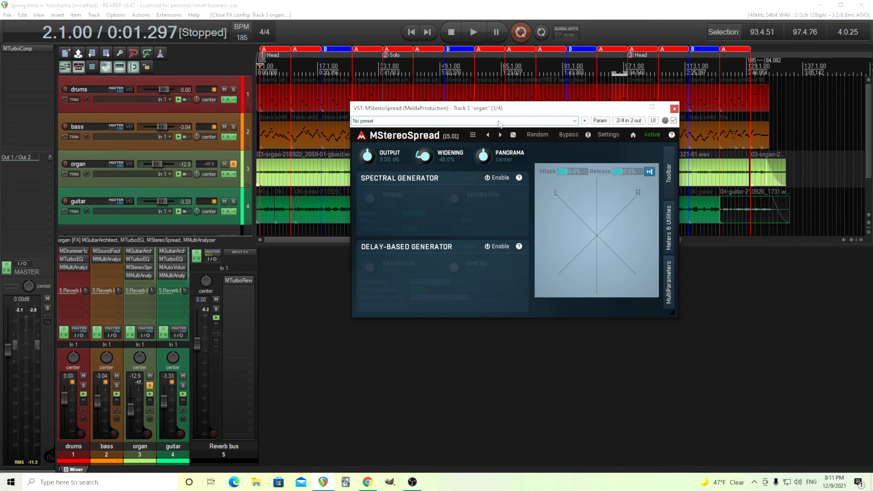
pyautogui.moveTo(491, 111); pyautogui.dragTo(499, 180)
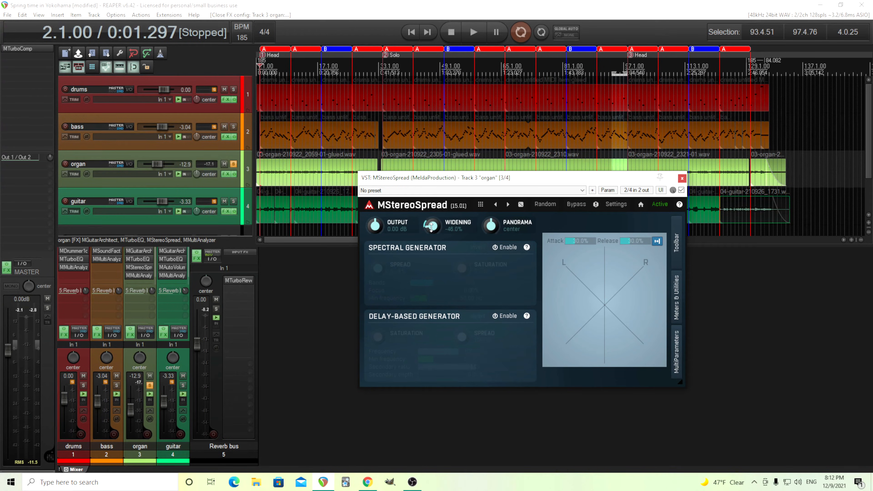
pyautogui.click(681, 179)
pyautogui.click(138, 275)
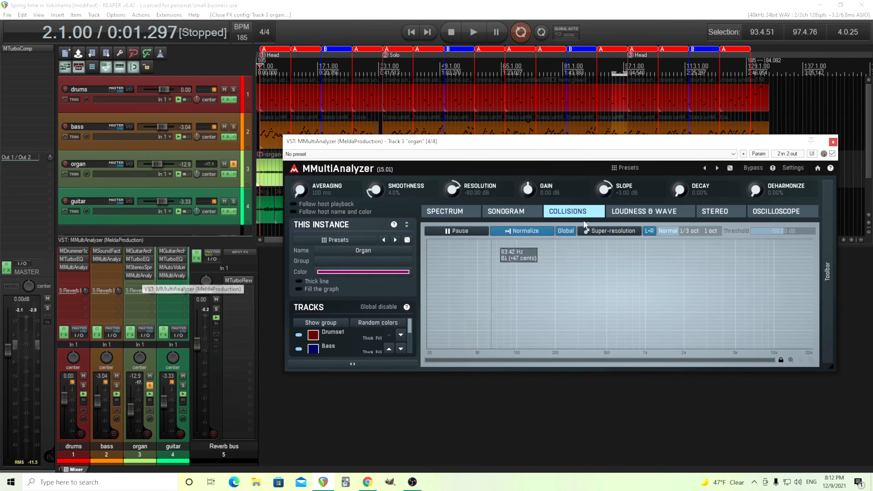
pyautogui.click(833, 142)
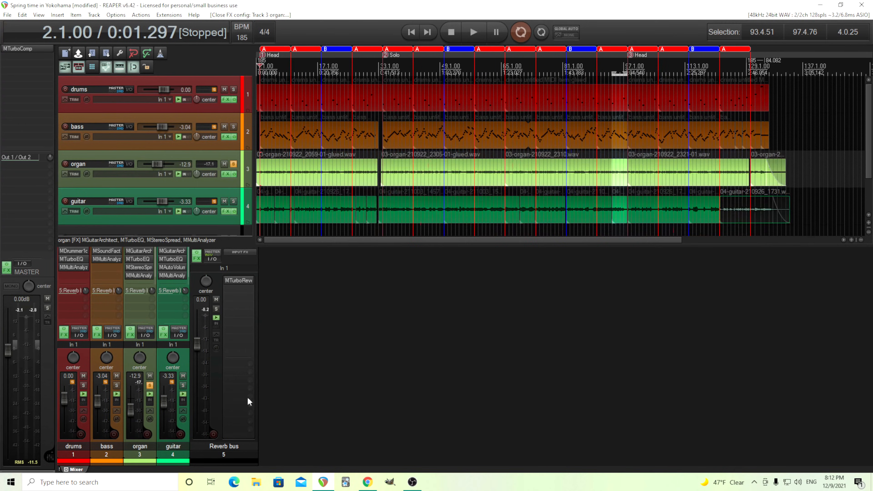
# Step: Unsolo the organ track and solo the guitar track
pyautogui.click(149, 384)
pyautogui.click(149, 385)
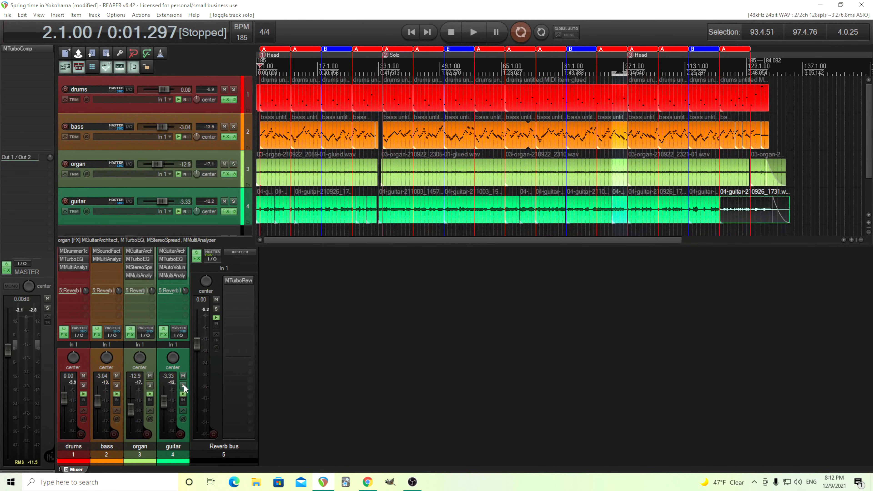
pyautogui.click(183, 386)
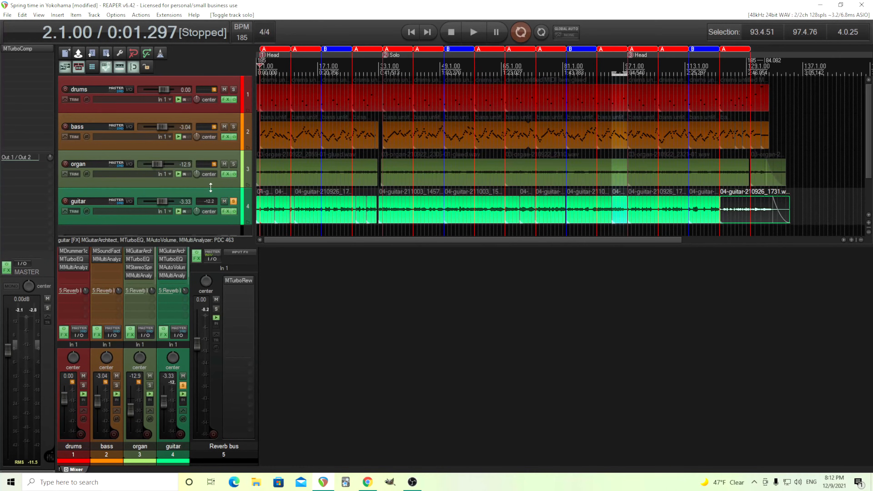
# Step: Examine the Tuner, Amp and Cabinet modules in the guitar track's MGuitarArchitect, and close the plugin
pyautogui.click(172, 250)
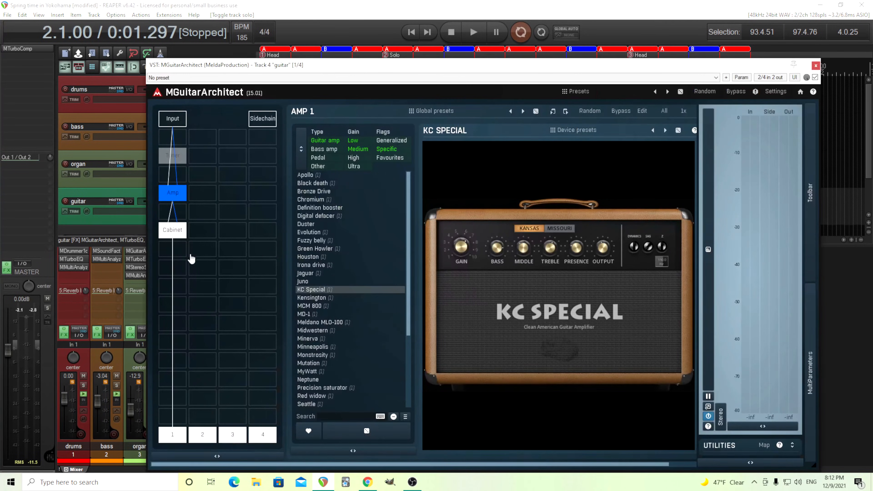
pyautogui.click(182, 162)
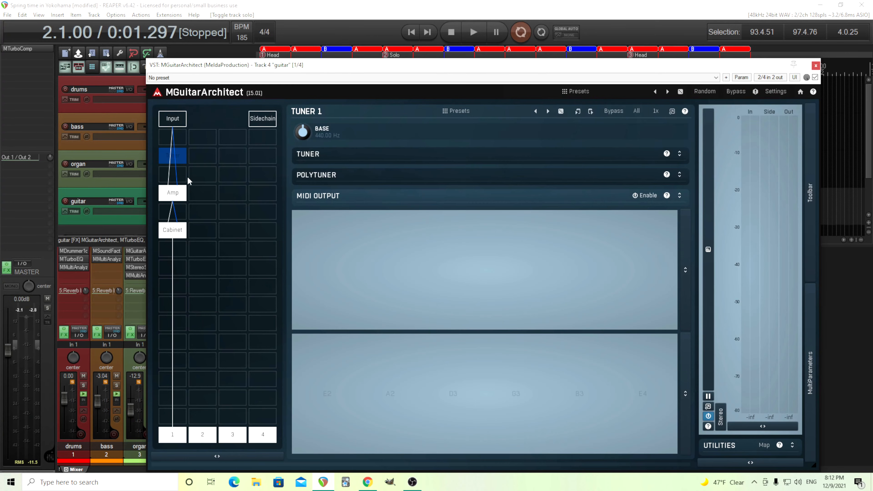
pyautogui.click(180, 198)
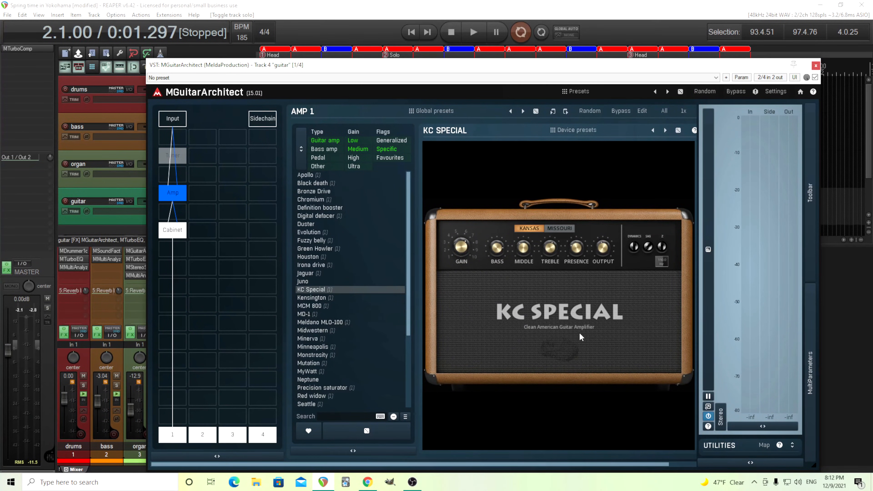
pyautogui.click(168, 230)
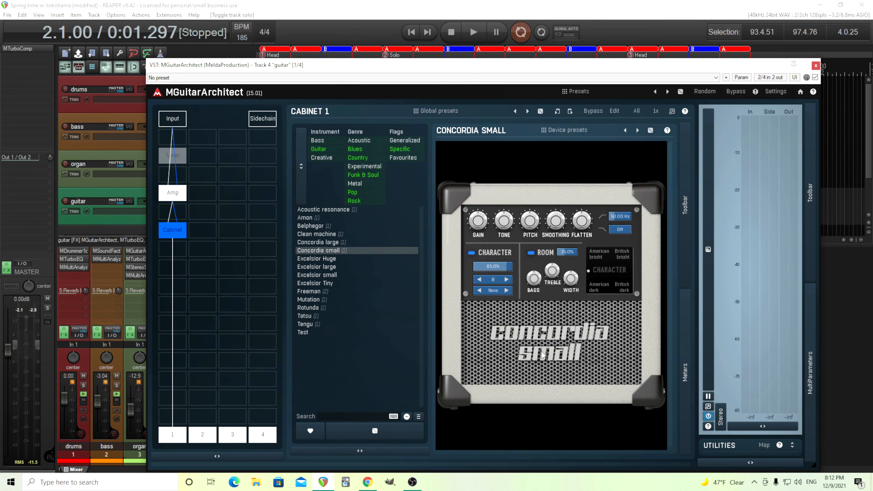
pyautogui.click(816, 67)
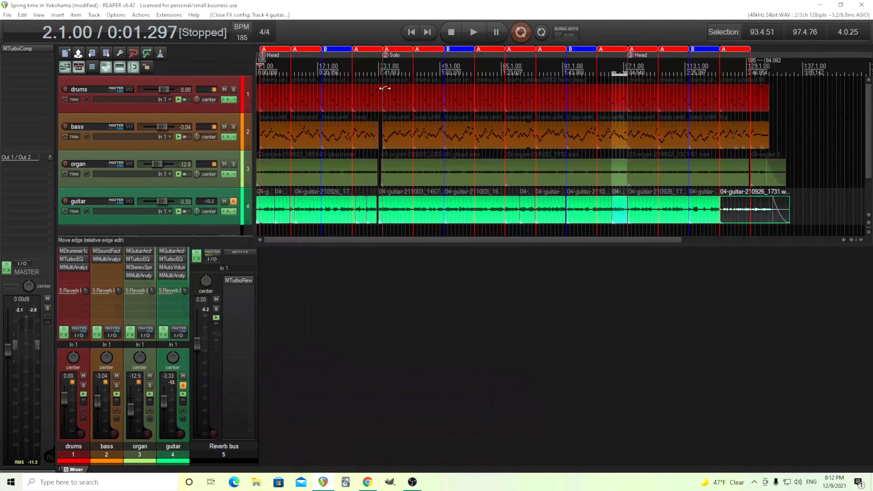
# Step: Audition the soloed guitar track and examine the MPI 550 settings in its MTurboEQ
pyautogui.click(477, 36)
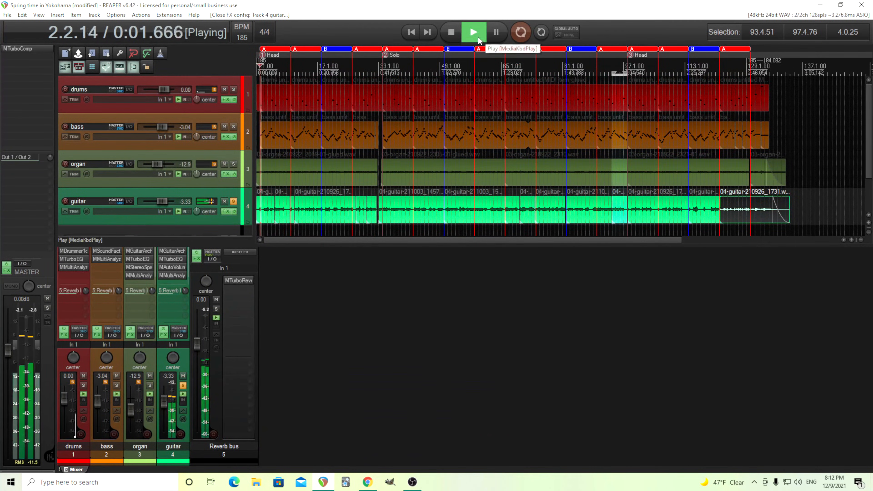
pyautogui.click(452, 33)
pyautogui.click(172, 259)
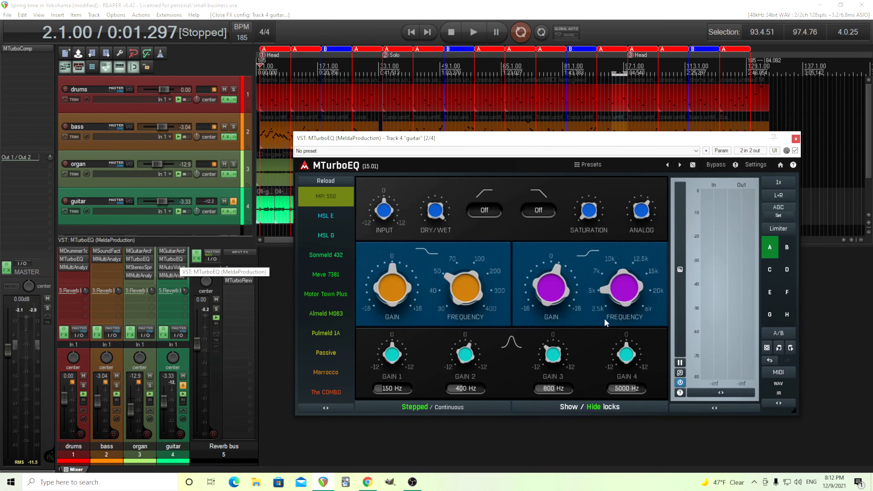
pyautogui.moveTo(463, 144)
pyautogui.mouseDown()
pyautogui.moveTo(437, 146)
pyautogui.moveTo(450, 146)
pyautogui.mouseUp()
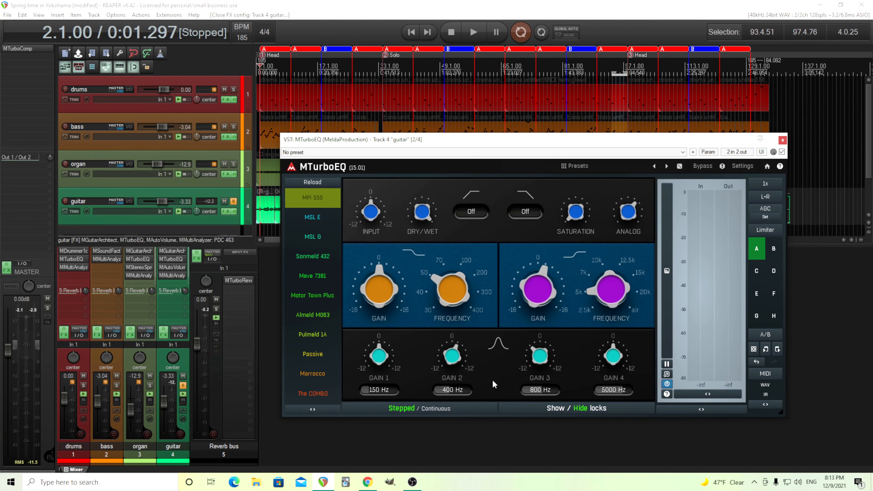
pyautogui.moveTo(479, 146)
pyautogui.mouseDown()
pyautogui.moveTo(457, 137)
pyautogui.moveTo(480, 159)
pyautogui.mouseUp()
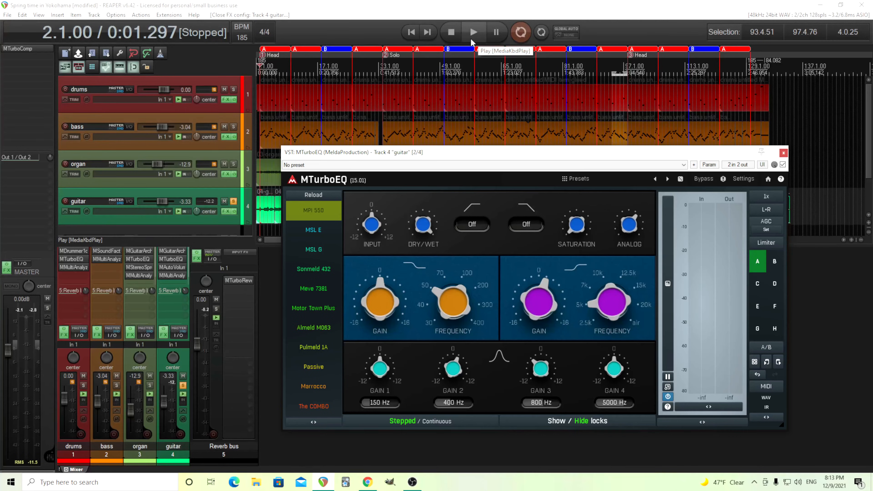
# Step: Compare the soloed guitar with MTurboEQ active and bypassed during playback, and close the plugin
pyautogui.click(472, 32)
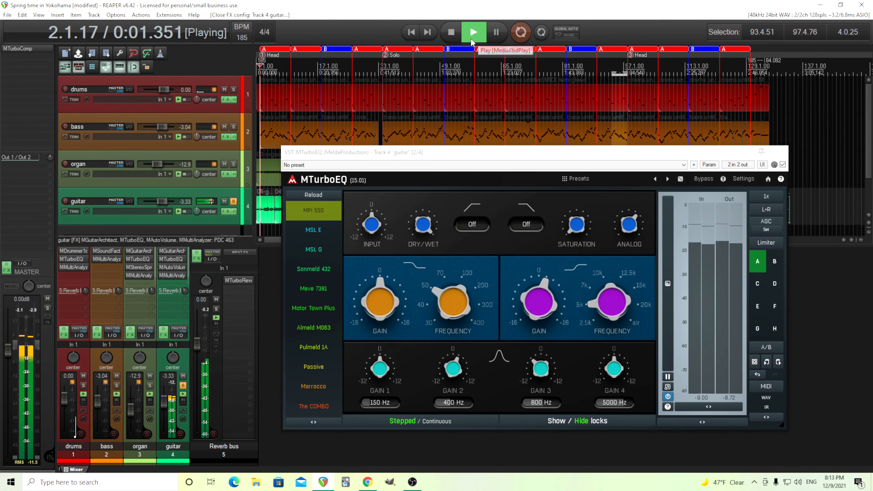
pyautogui.click(703, 179)
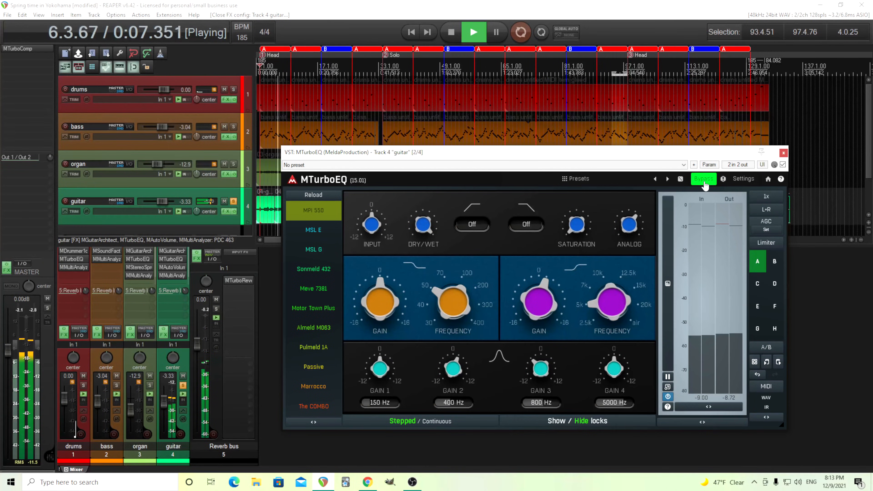
pyautogui.click(703, 179)
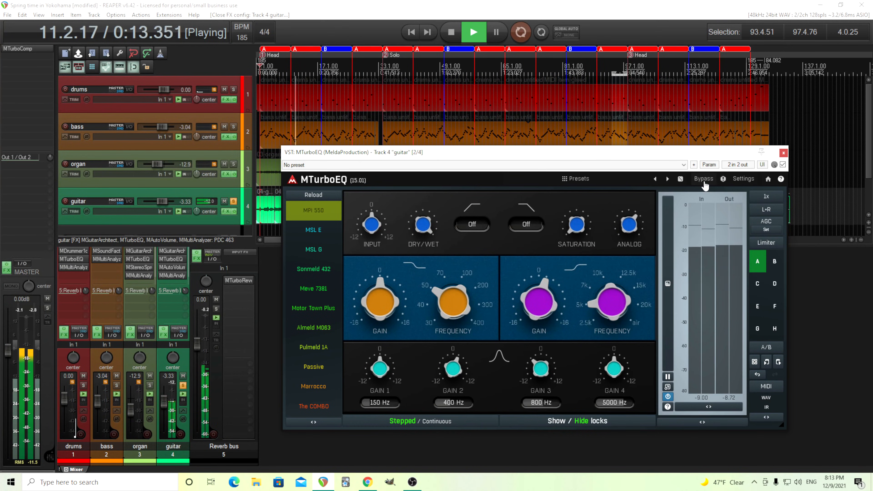
pyautogui.click(704, 182)
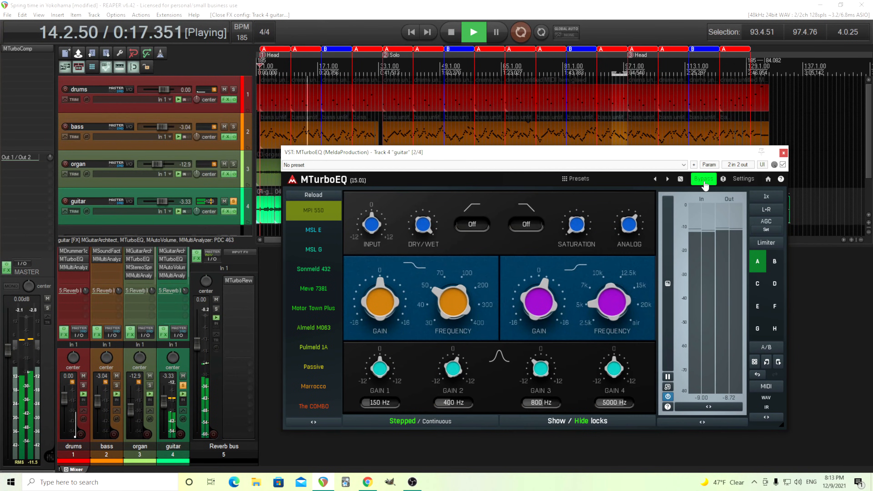
pyautogui.click(704, 183)
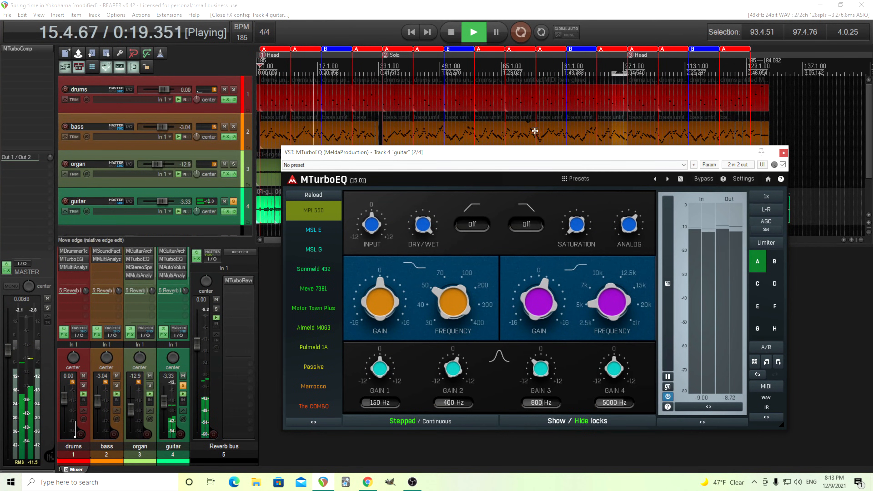
pyautogui.click(460, 34)
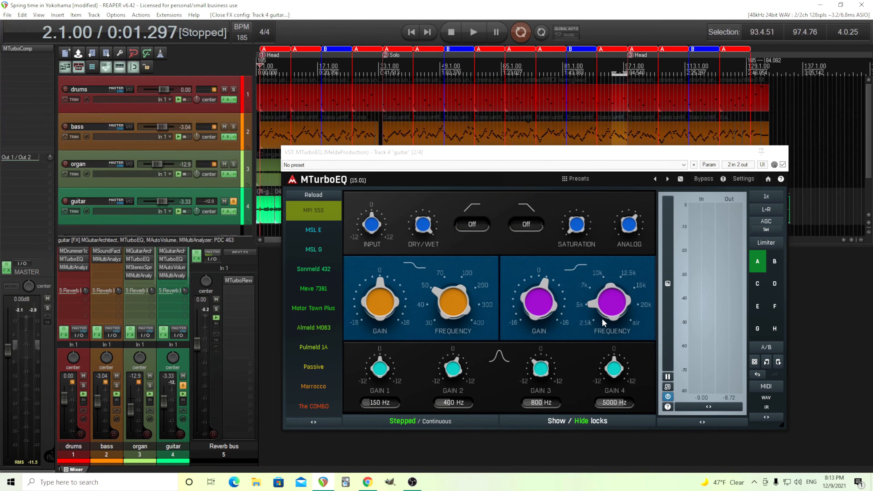
pyautogui.click(783, 153)
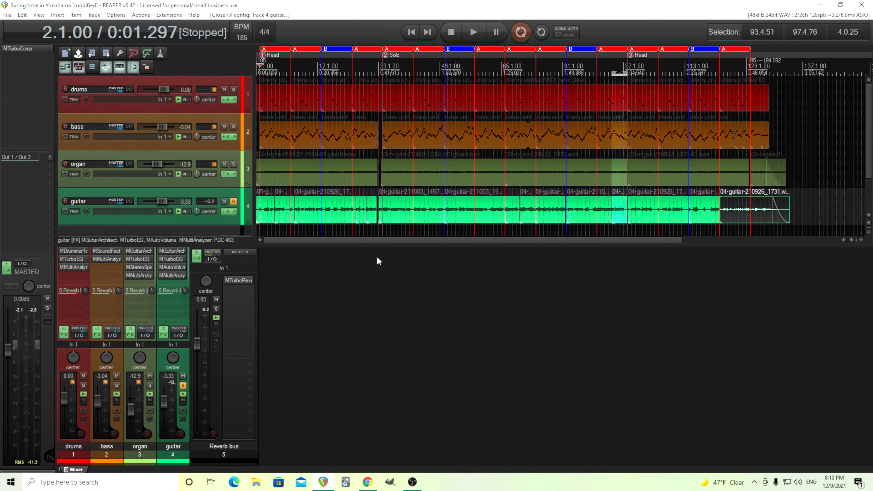
# Step: Examine the guitar track's MAutoVolume settings and its meters during soloed playback, and close the plugin
pyautogui.click(169, 268)
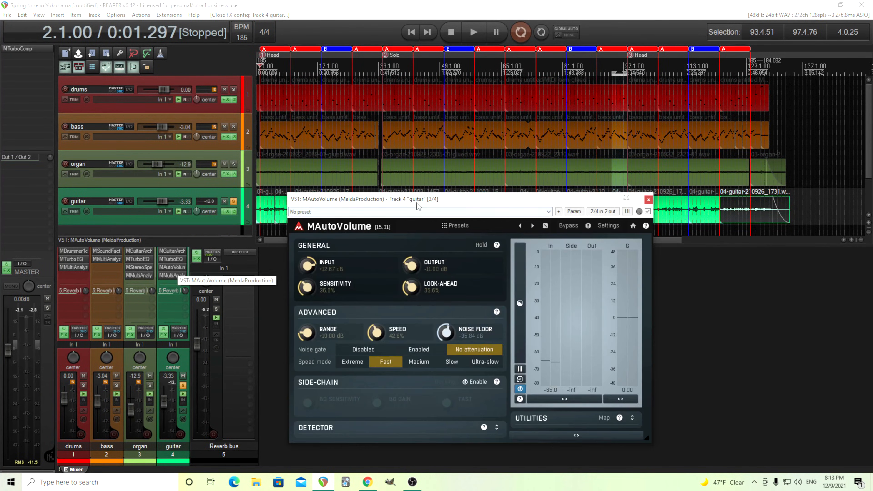
pyautogui.moveTo(417, 206); pyautogui.dragTo(478, 190)
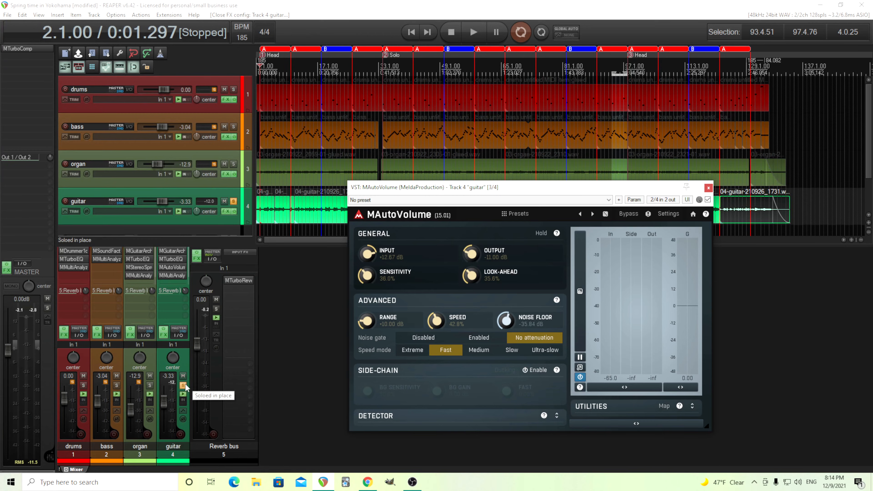
pyautogui.click(474, 32)
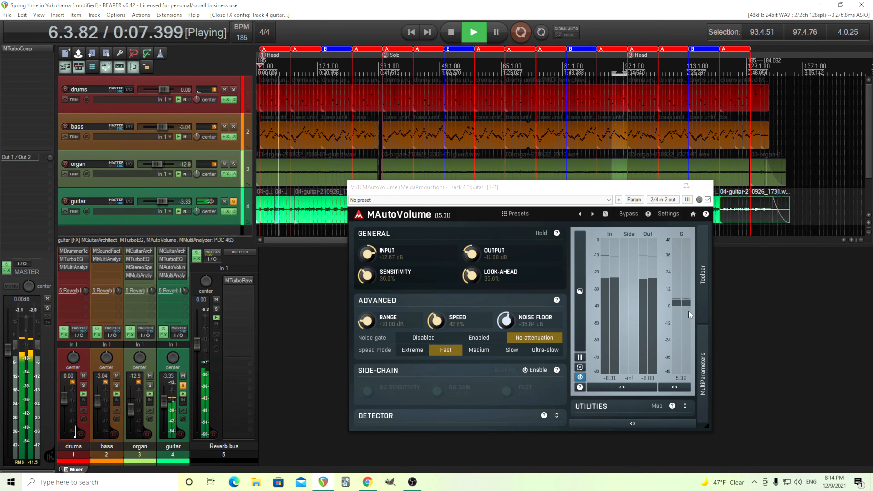
pyautogui.click(451, 32)
pyautogui.press('Escape')
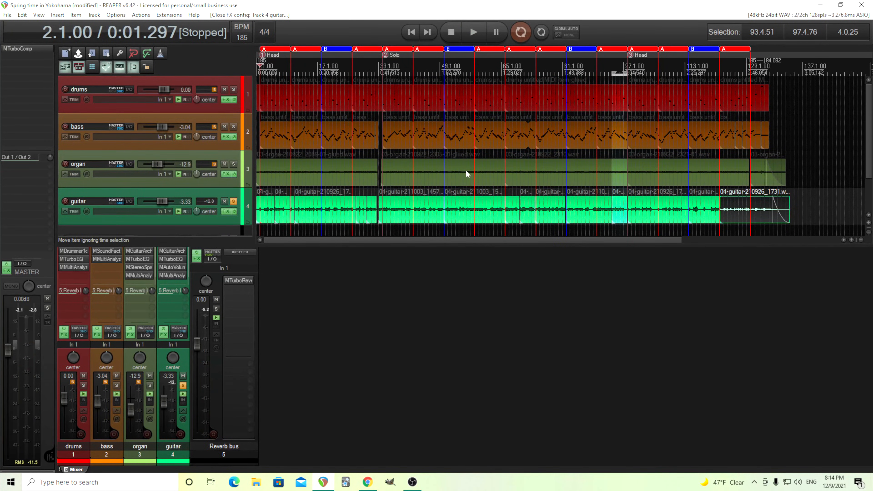
# Step: Unsolo the guitar track and audition the full mix from bar 33
pyautogui.click(383, 79)
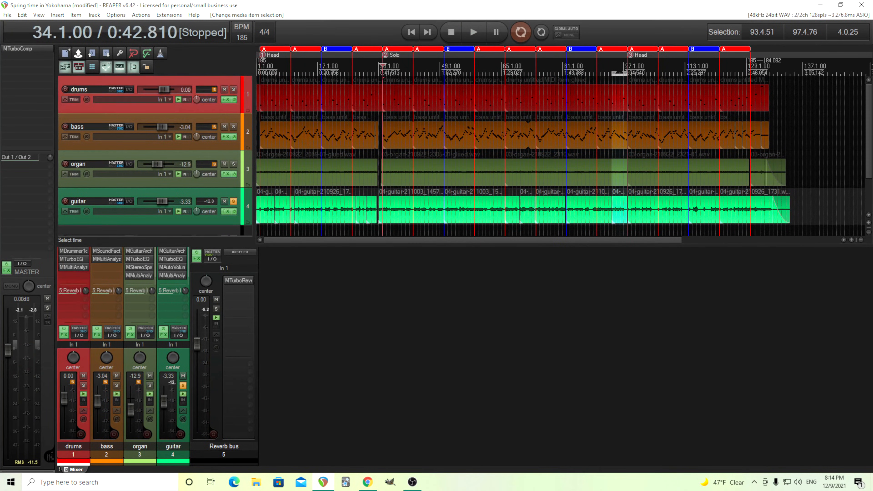
pyautogui.click(379, 79)
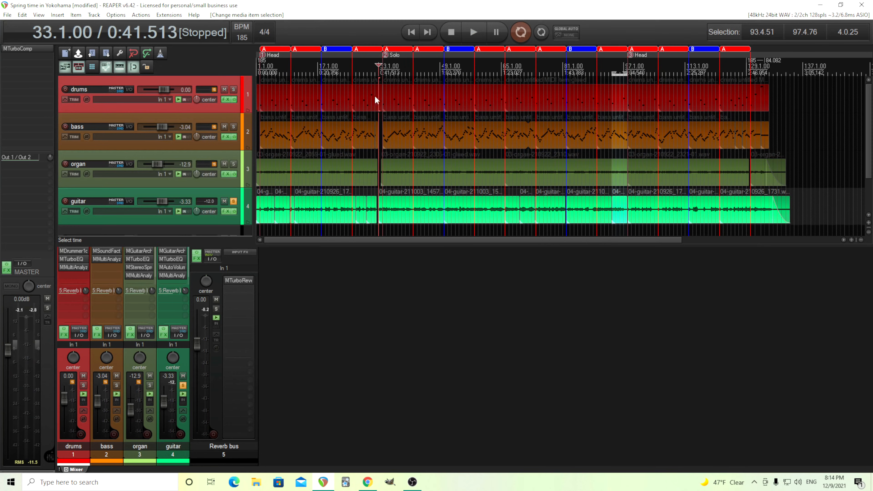
pyautogui.click(183, 386)
pyautogui.click(473, 32)
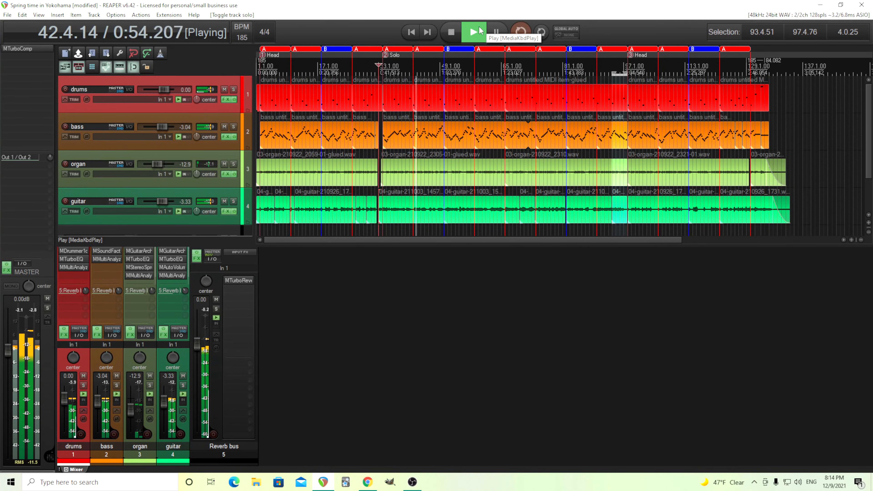
pyautogui.click(446, 36)
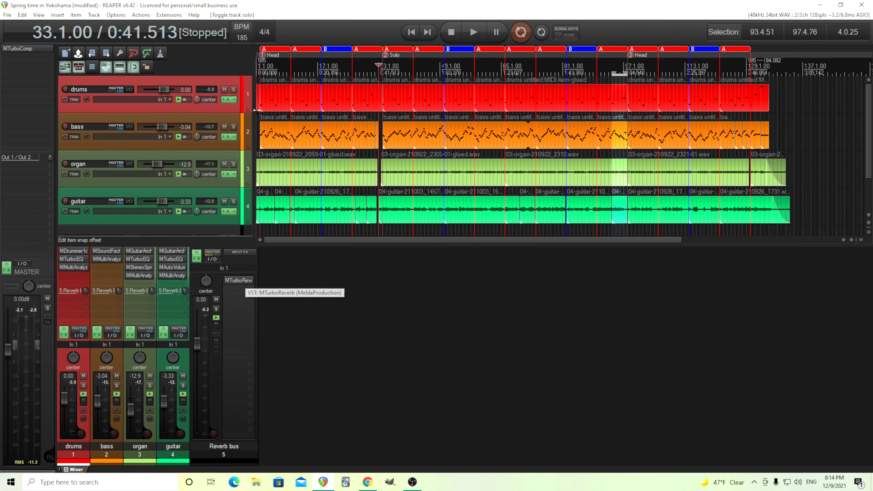
# Step: Compare the full mix from bar 2 with the Reverb bus muted and unmuted, and view the bus's MTurboReverb Studio settings
pyautogui.press('Home')
pyautogui.press('pagedown')
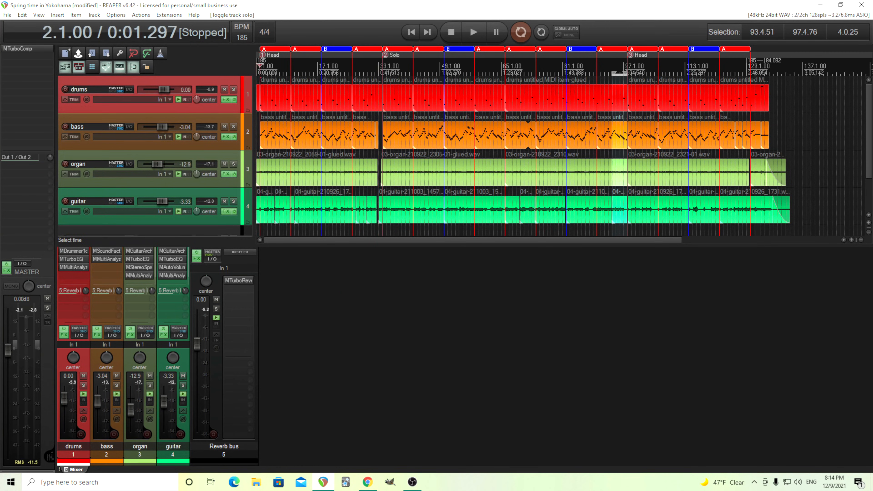
pyautogui.click(467, 32)
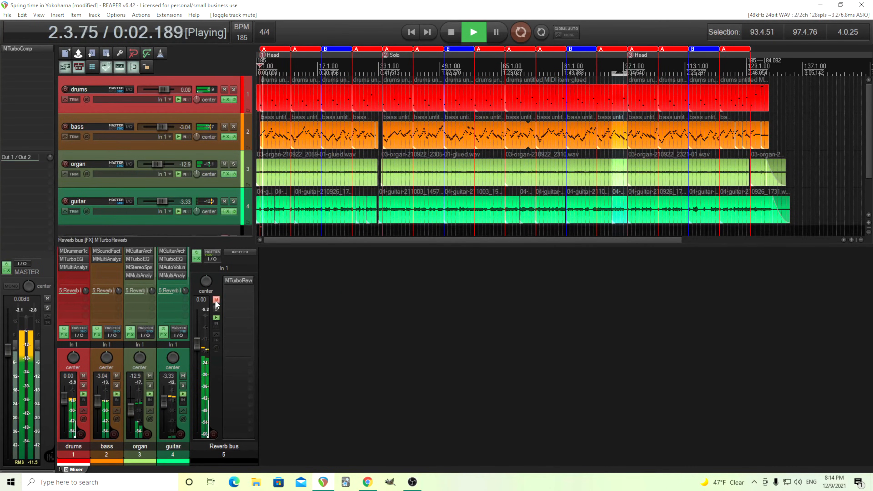
pyautogui.click(216, 299)
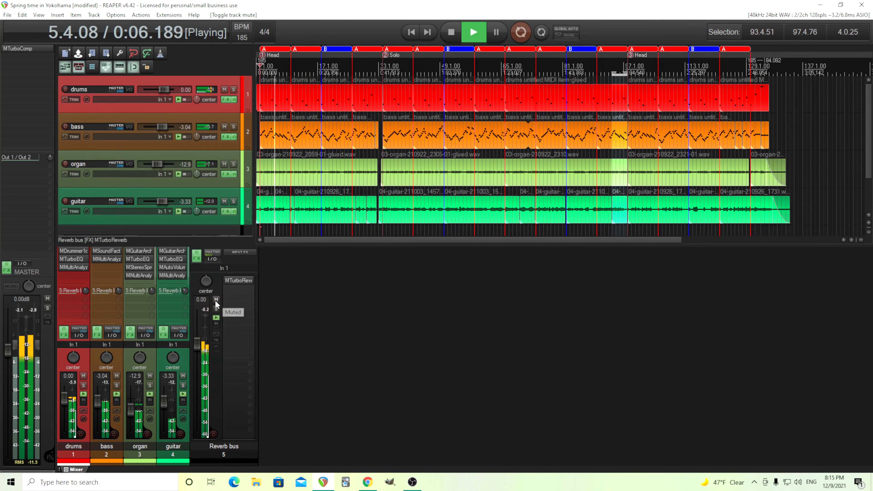
pyautogui.click(217, 299)
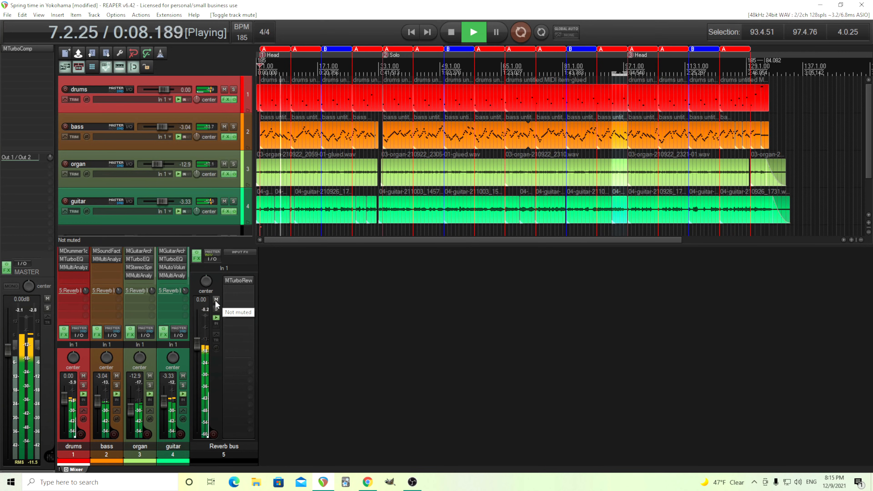
pyautogui.click(216, 301)
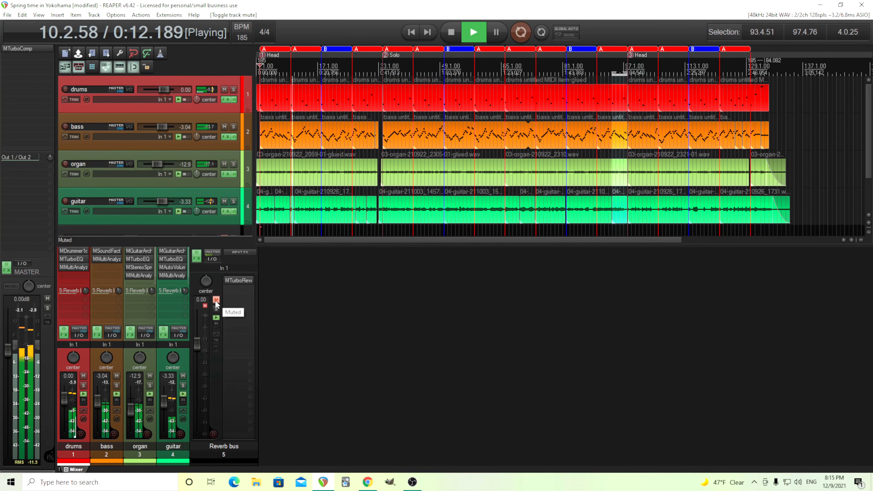
pyautogui.click(216, 301)
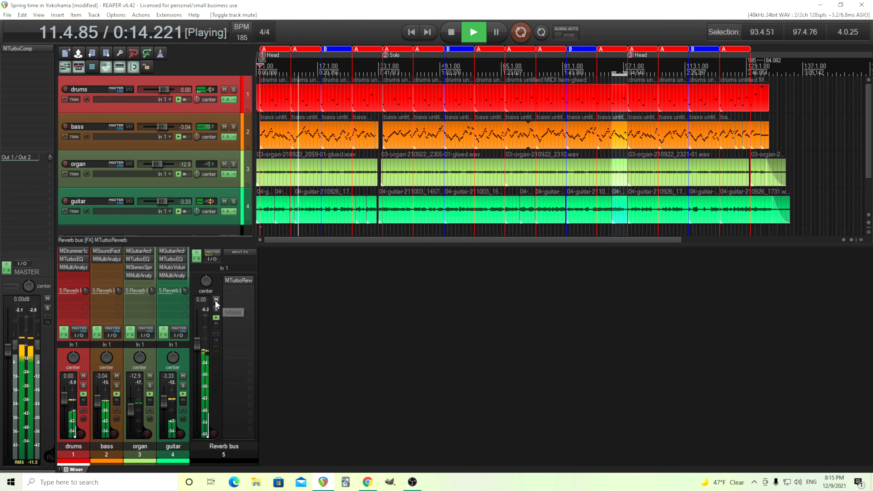
pyautogui.click(452, 33)
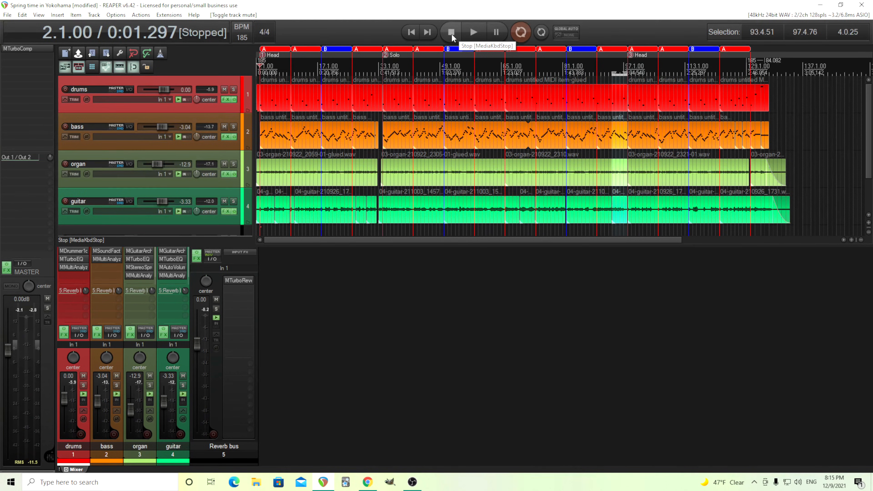
pyautogui.click(242, 281)
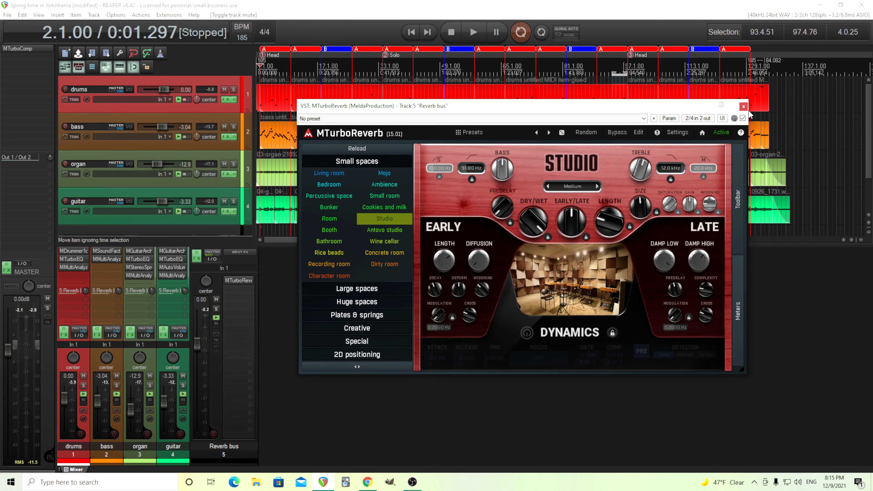
pyautogui.click(743, 107)
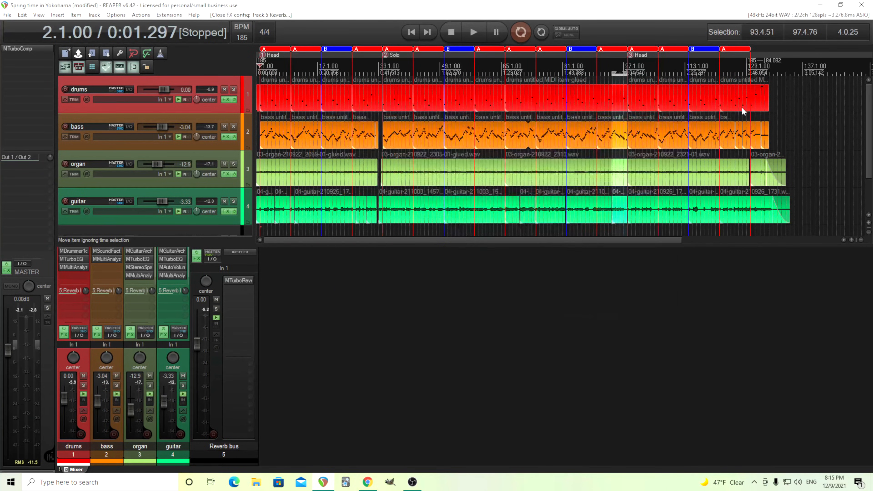
# Step: Show the master track's MTurboComp, compare the full mix with the compressor active and bypassed, and close the plugin
pyautogui.click(22, 48)
pyautogui.moveTo(481, 145); pyautogui.dragTo(499, 180)
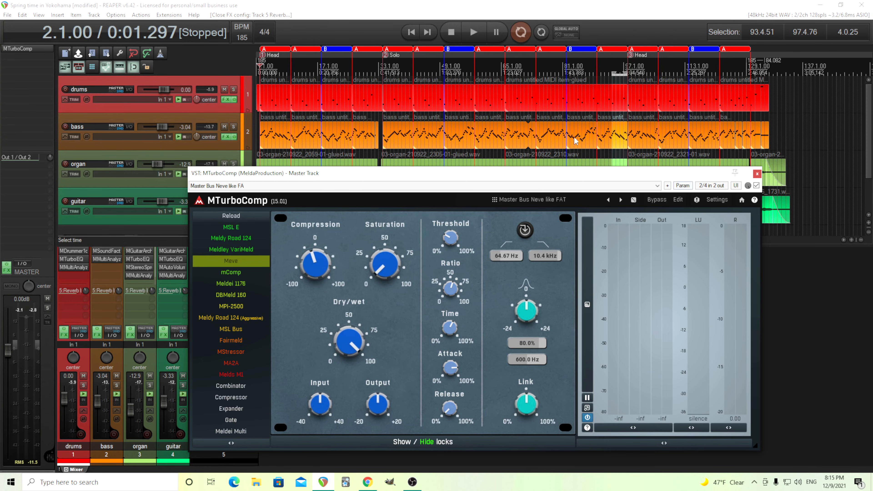
pyautogui.click(474, 36)
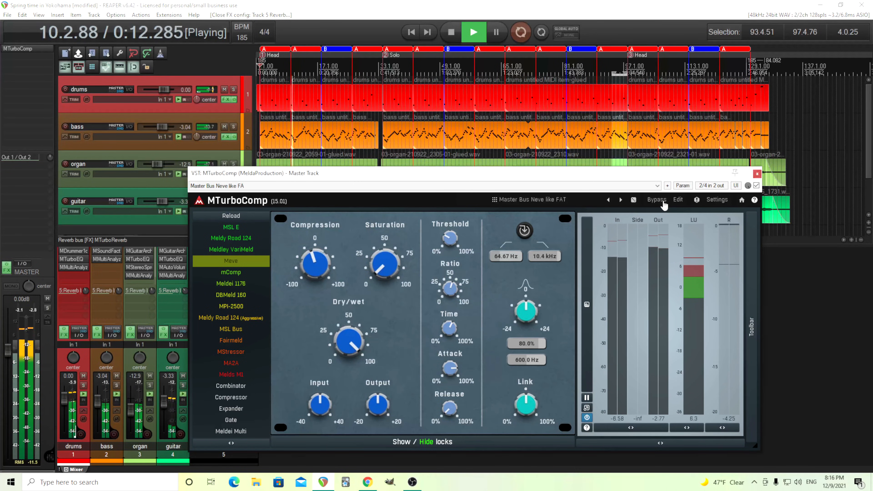
pyautogui.click(664, 203)
pyautogui.click(661, 202)
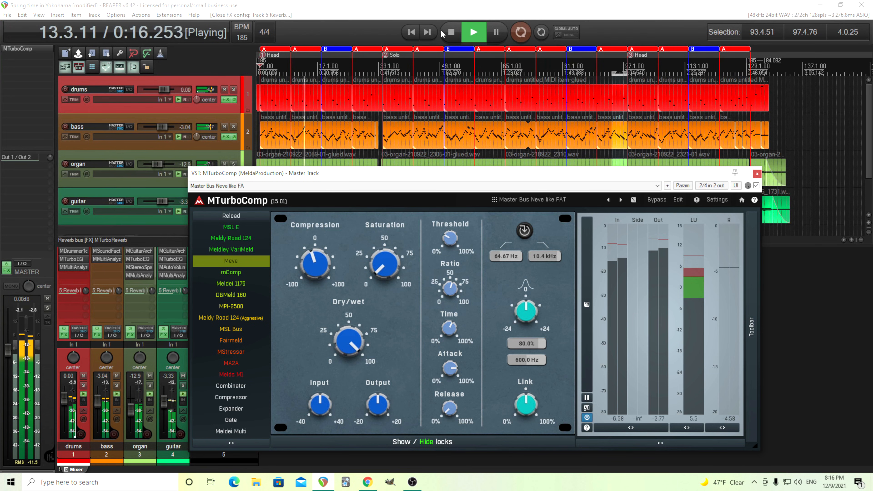
pyautogui.click(450, 32)
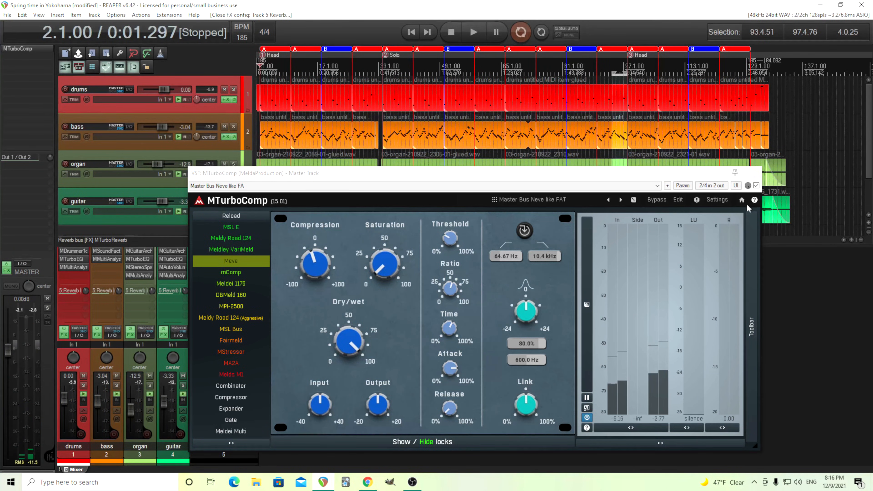
pyautogui.click(757, 174)
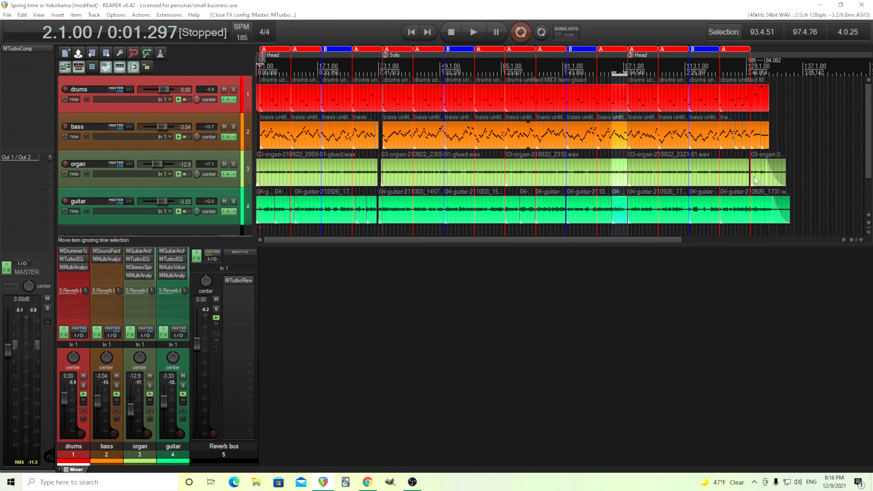